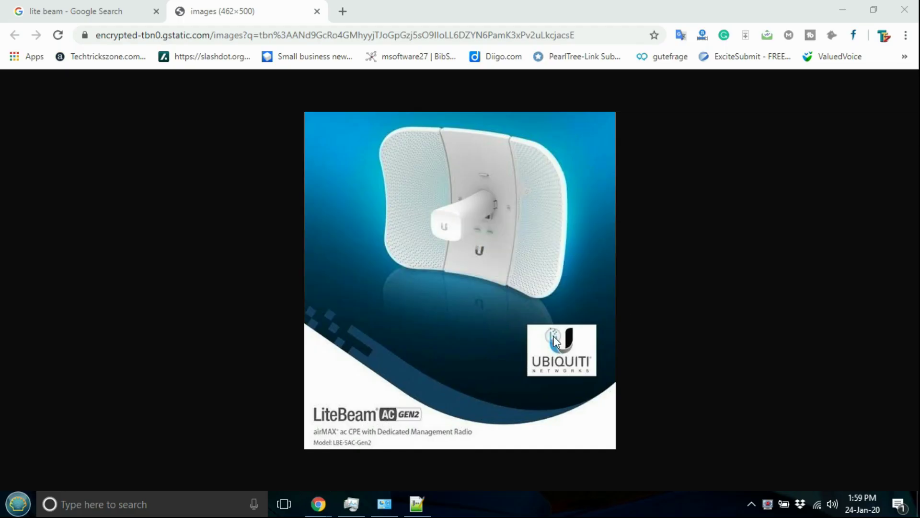
# Minimize the Chrome window showing the LiteBeam image to reveal the desktop
pyautogui.click(842, 9)
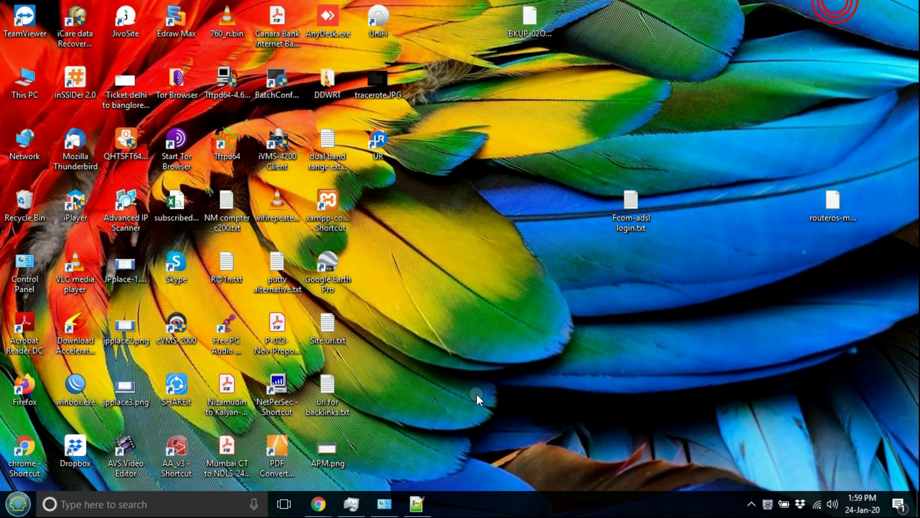
# Restore the Notepad++ LiteBeam Access Point notes and place the cursor on empty line 13
pyautogui.click(422, 505)
pyautogui.moveTo(423, 113); pyautogui.dragTo(772, 113)
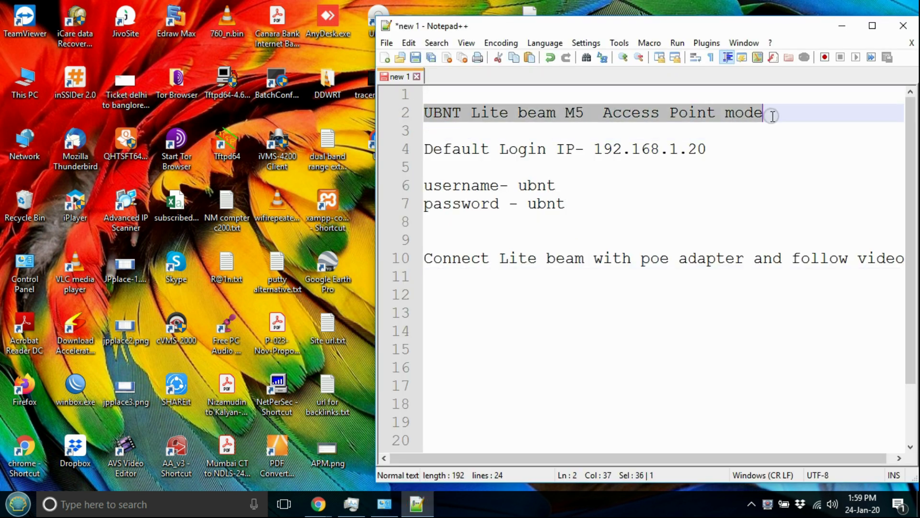
pyautogui.moveTo(424, 149); pyautogui.dragTo(709, 154)
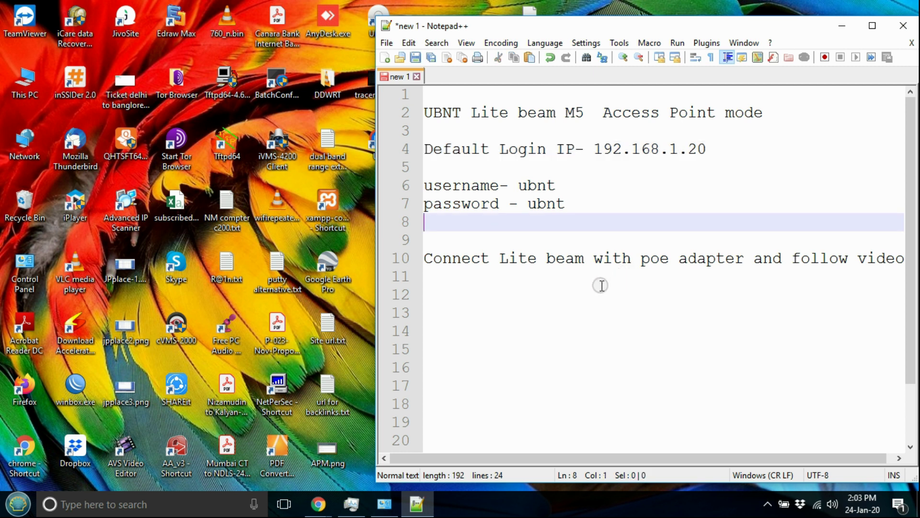
pyautogui.click(729, 371)
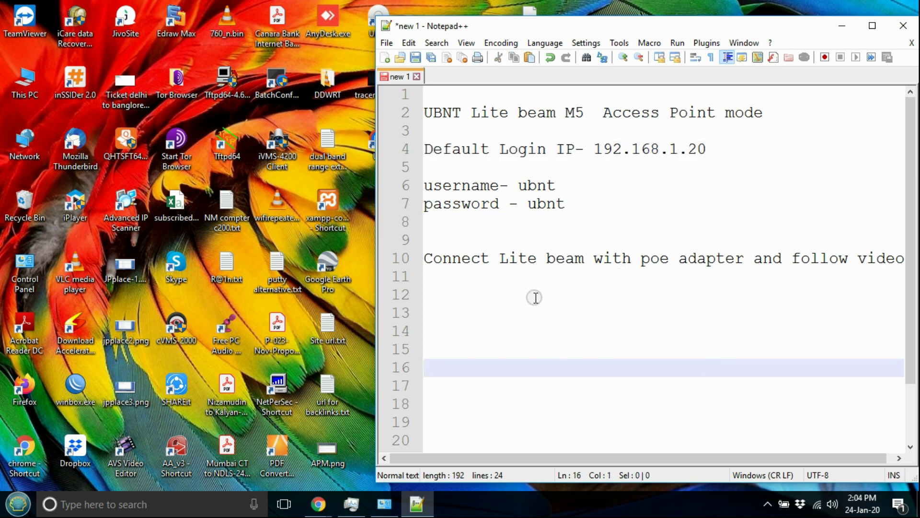
pyautogui.click(767, 503)
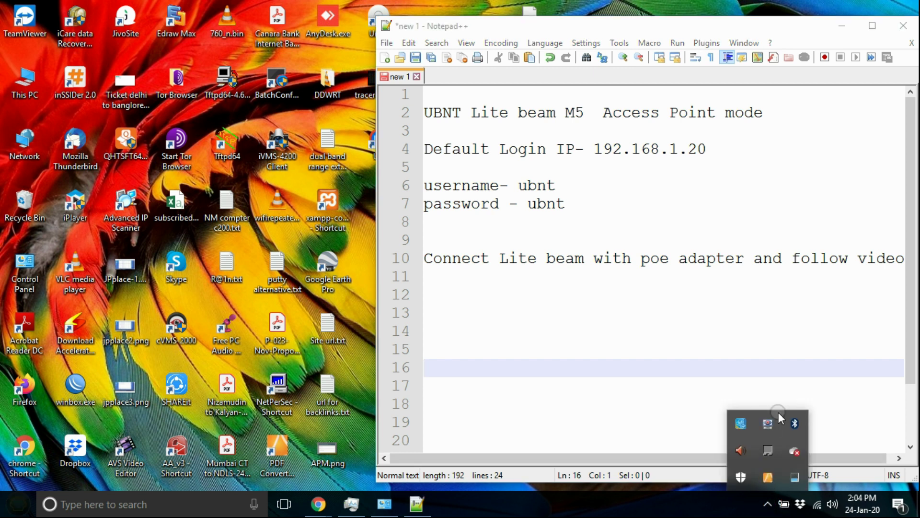
pyautogui.click(768, 423)
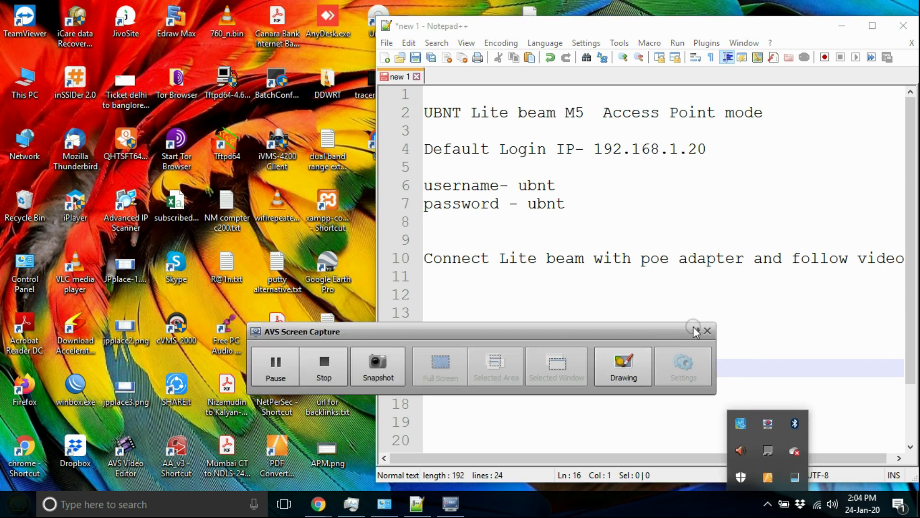
pyautogui.click(696, 327)
pyautogui.click(696, 326)
pyautogui.click(458, 311)
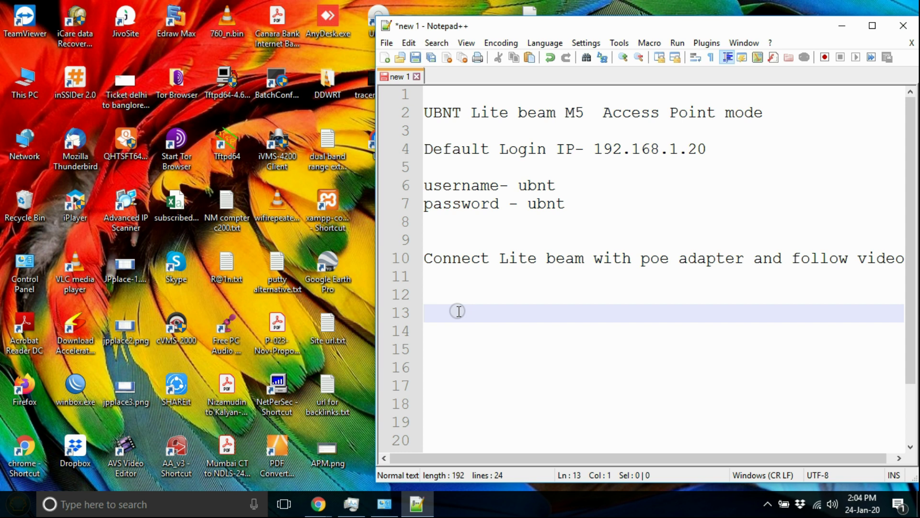
# Write 'Follow Video' on line 13 and add the line 'SSID- UBNT-ACCESS-Point' below it
pyautogui.write('Follow Video')
pyautogui.press('Return')
pyautogui.press('Return')
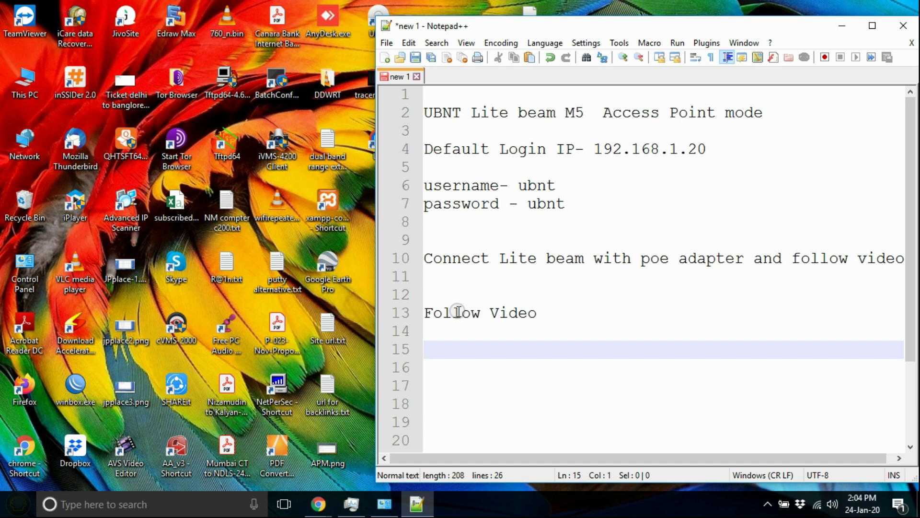
pyautogui.write('SSID- UBNT=')
pyautogui.press('BackSpace')
pyautogui.write('-')
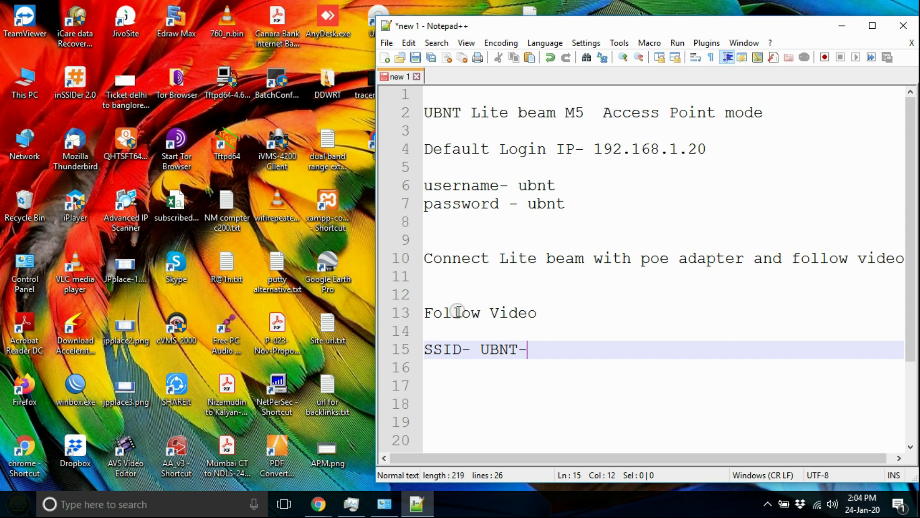
pyautogui.write('ACCESS')
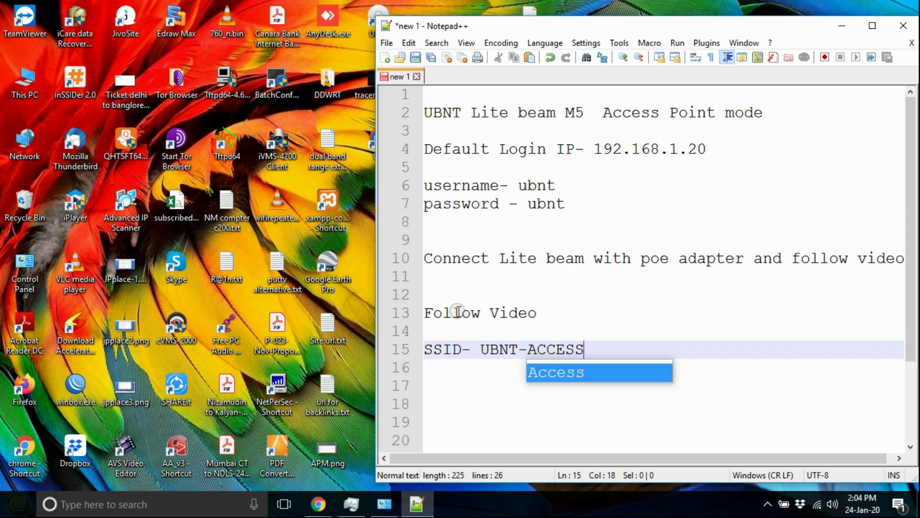
pyautogui.write('-')
pyautogui.write('Point')
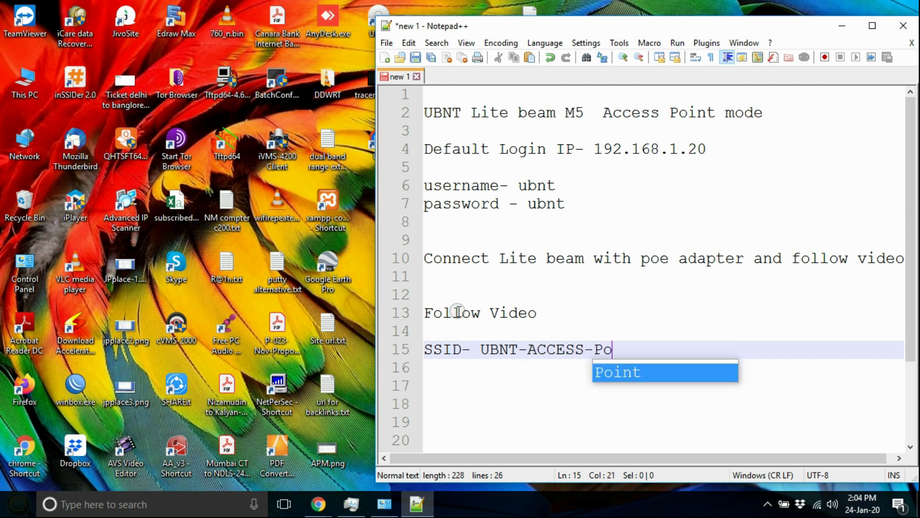
pyautogui.click(484, 417)
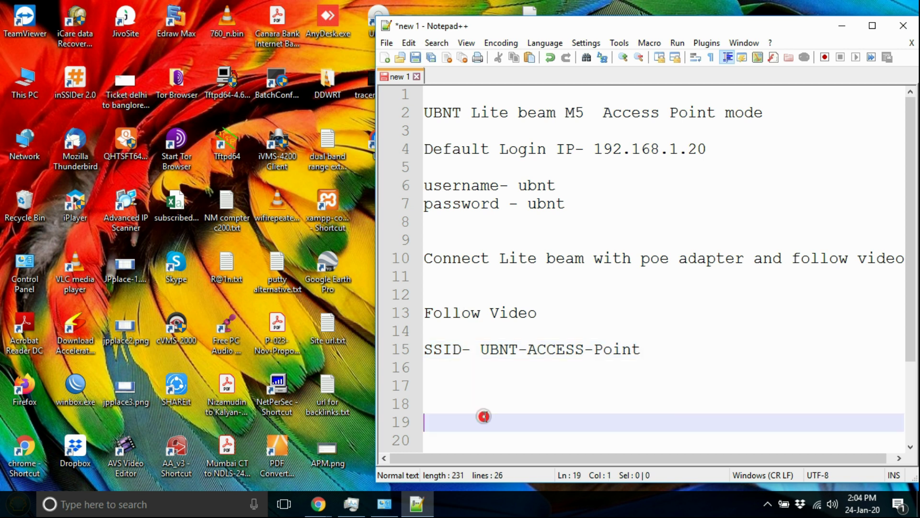
# Add a line on line 17 holding the new wireless password
pyautogui.click(476, 383)
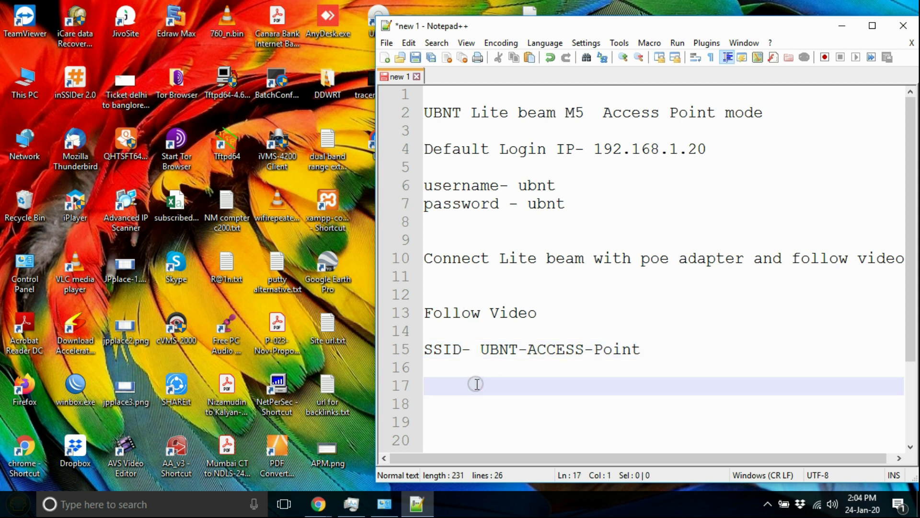
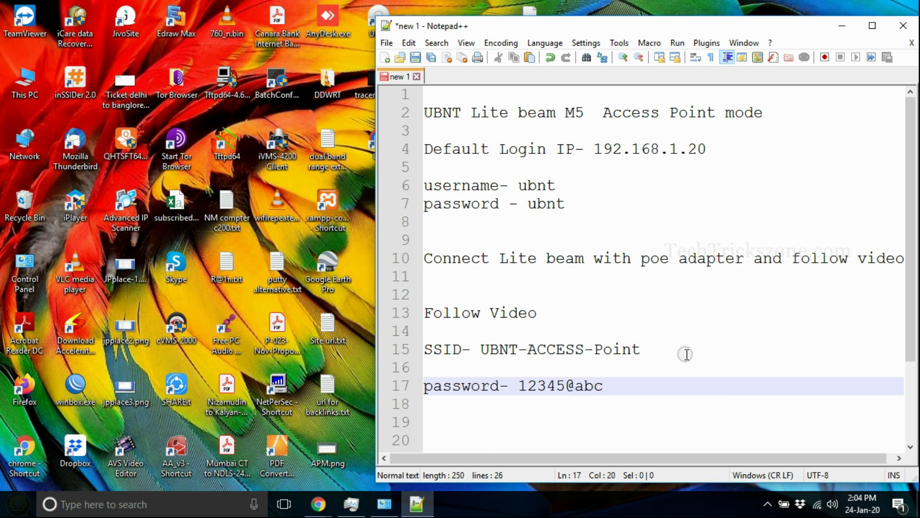
pyautogui.scroll(-2, 690, 355)
pyautogui.click(663, 364)
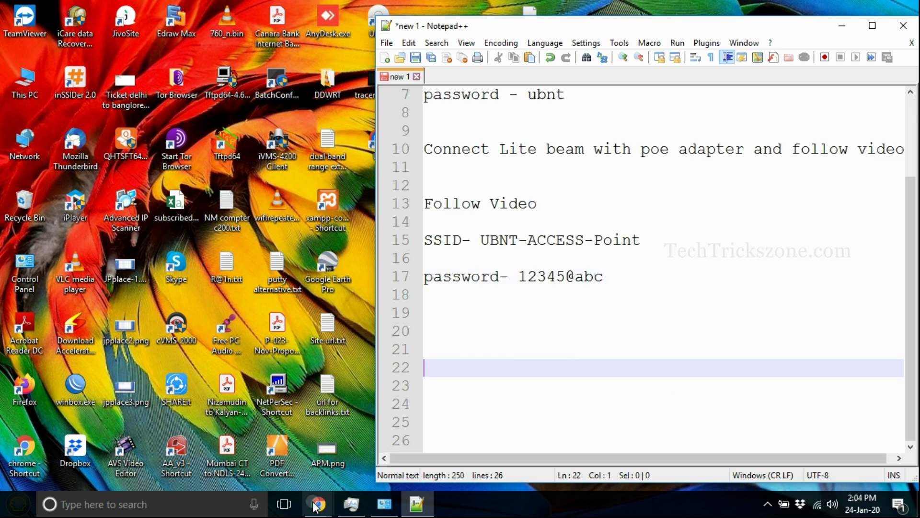
# Load 192.168.1.20 in a new Chrome tab and proceed past the not-private warning
pyautogui.click(318, 504)
pyautogui.click(444, 443)
pyautogui.click(336, 12)
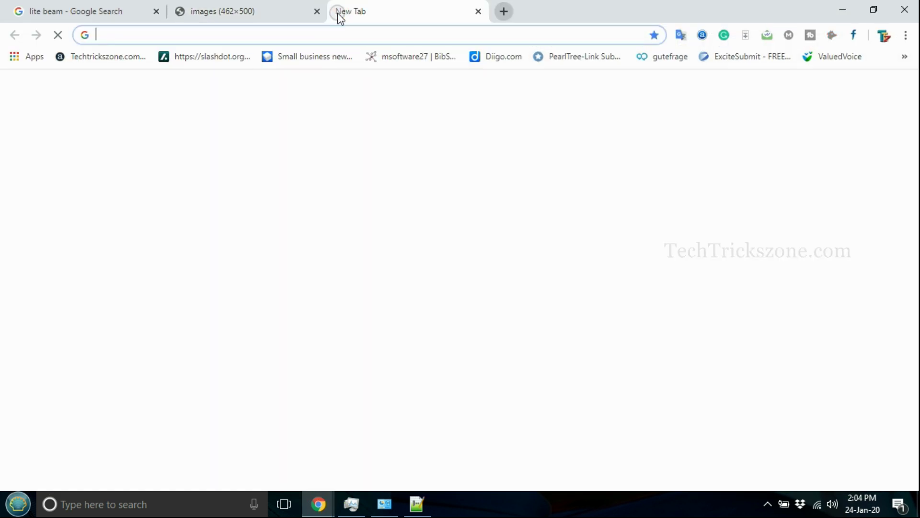
pyautogui.write('192.168.1.20')
pyautogui.press('Return')
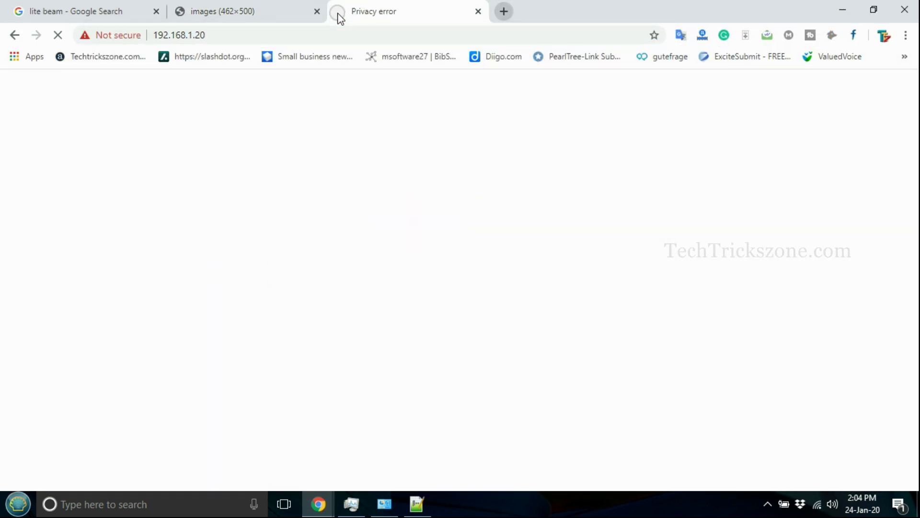
pyautogui.click(295, 402)
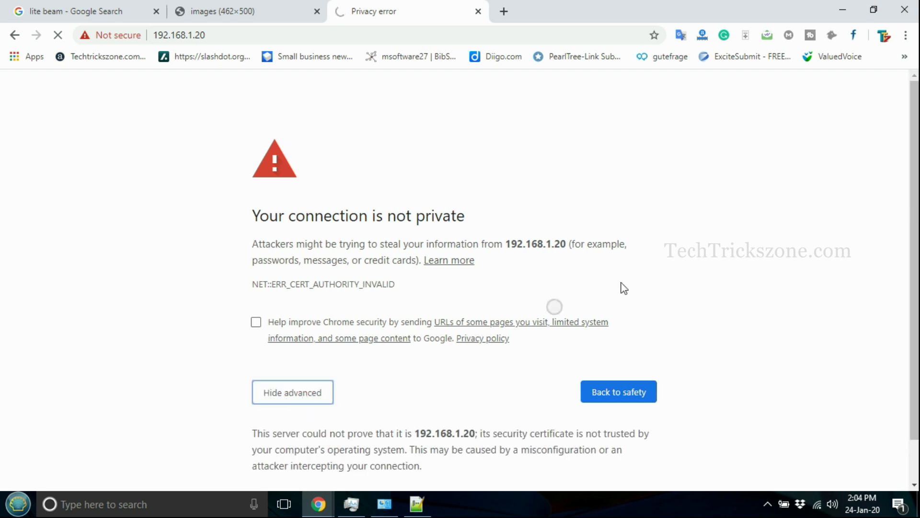
pyautogui.click(361, 449)
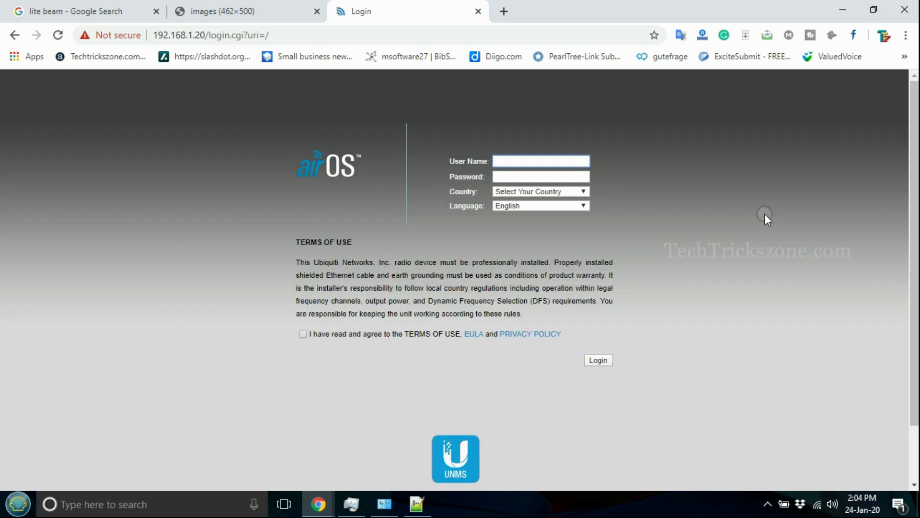
# Log in as user ubnt with country United States and the terms of use accepted
pyautogui.click(516, 159)
pyautogui.write('ubnt')
pyautogui.press('Tab')
pyautogui.click(527, 192)
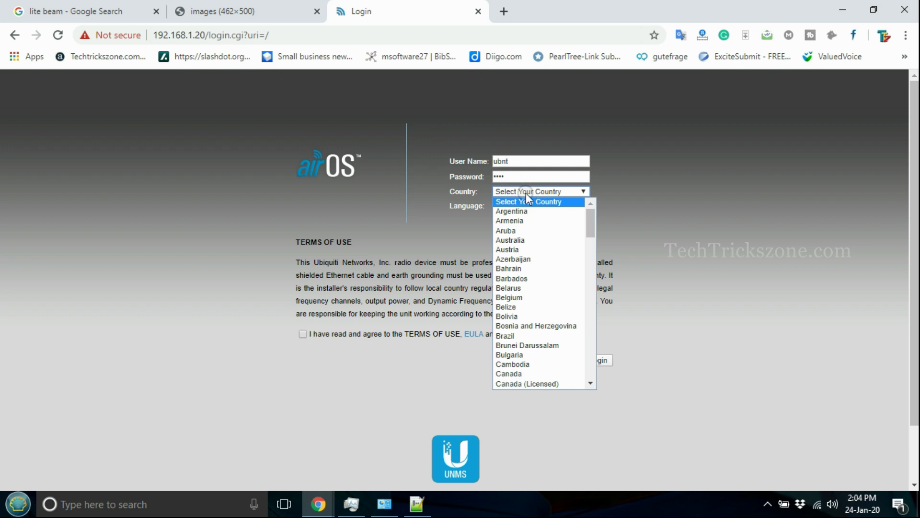
pyautogui.press('u')
pyautogui.press('n')
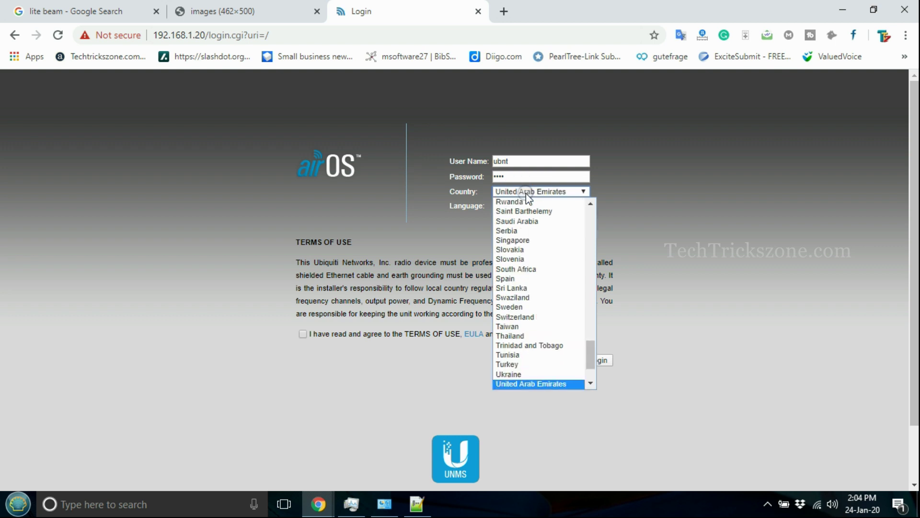
pyautogui.press('Down')
pyautogui.press('Down')
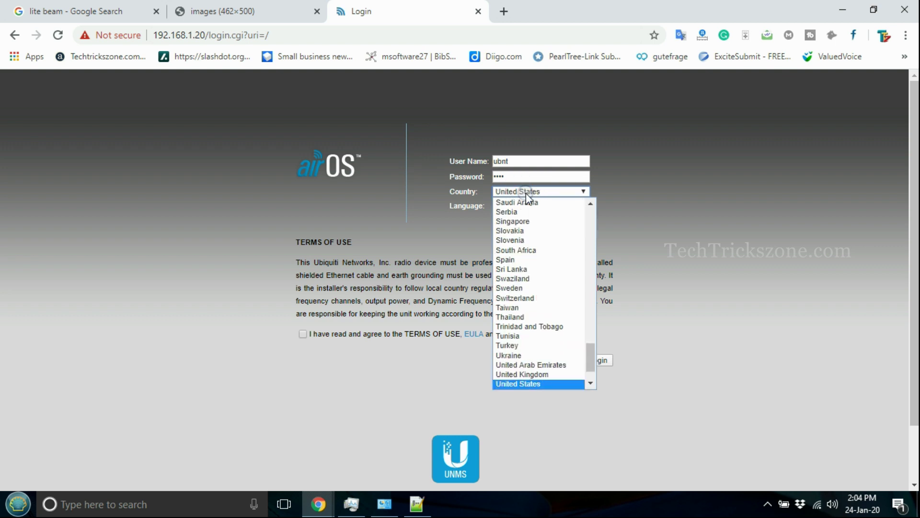
pyautogui.press('Return')
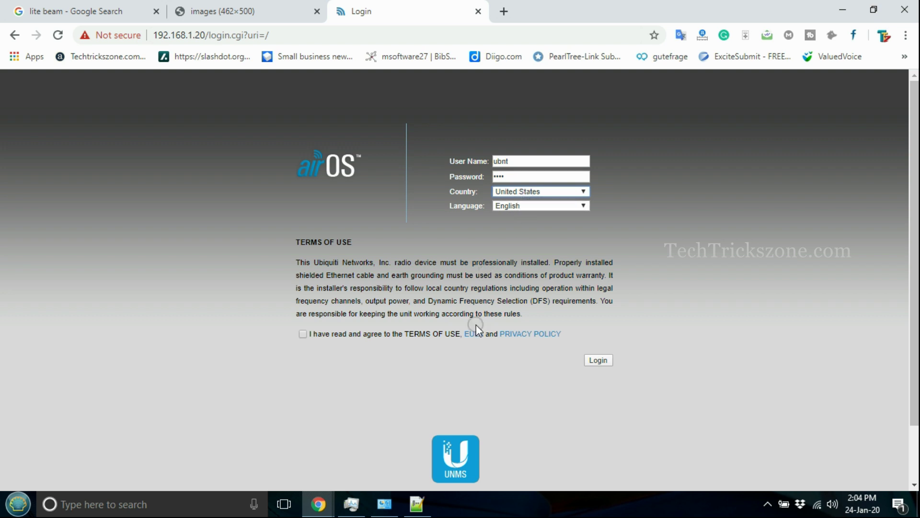
pyautogui.click(305, 332)
pyautogui.click(611, 365)
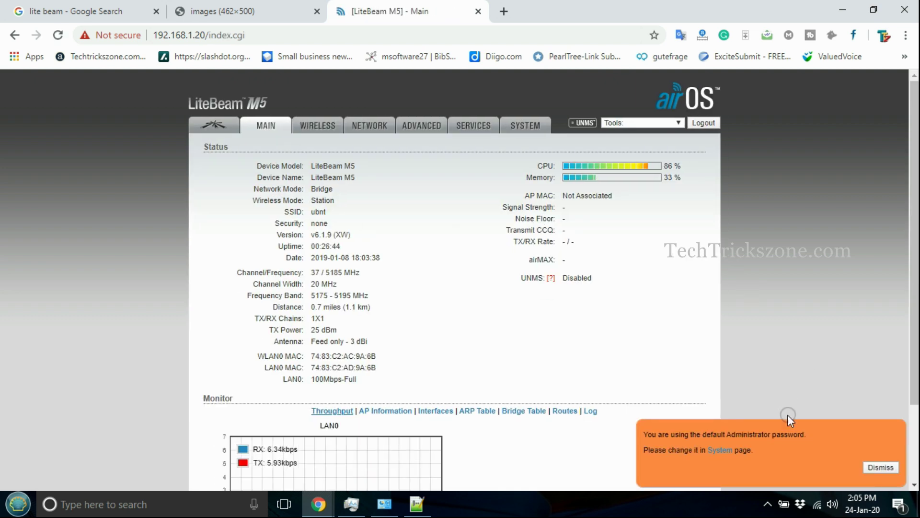
# On the System page, enter the current admin password and the new password
pyautogui.click(720, 449)
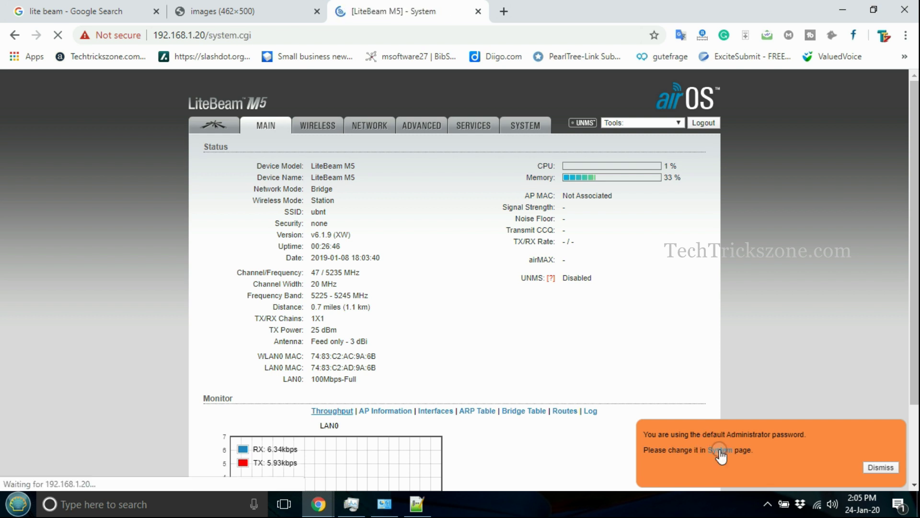
pyautogui.scroll(-2, 329, 260)
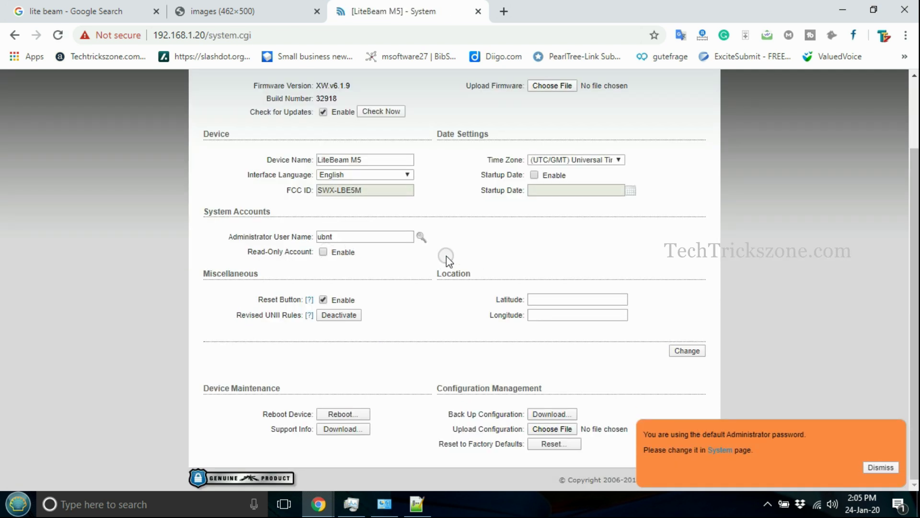
pyautogui.click(421, 236)
pyautogui.click(331, 253)
pyautogui.press('Tab')
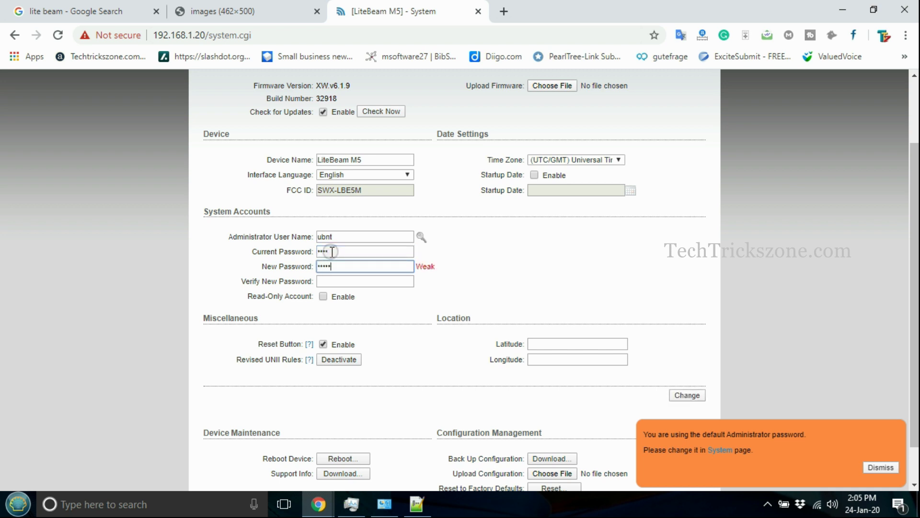
pyautogui.press('Tab')
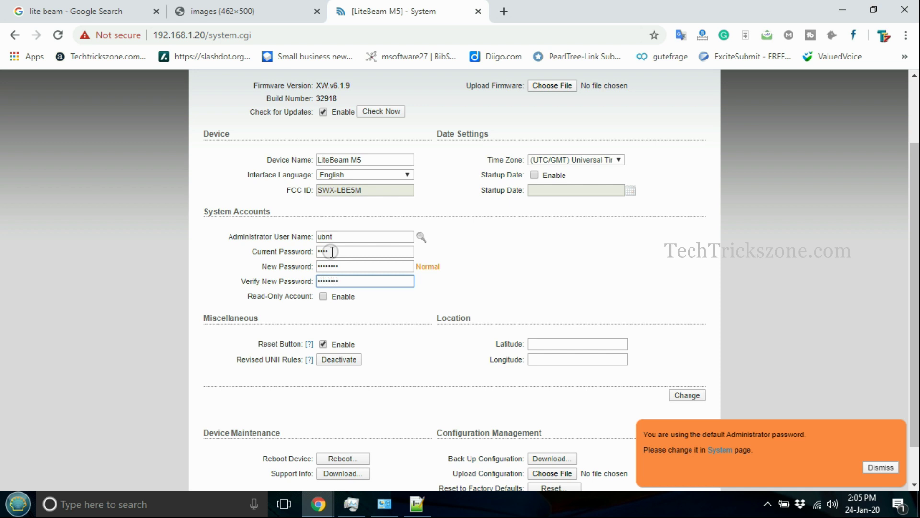
# Submit the new administrator password and apply the configuration
pyautogui.scroll(-1, 335, 253)
pyautogui.click(679, 351)
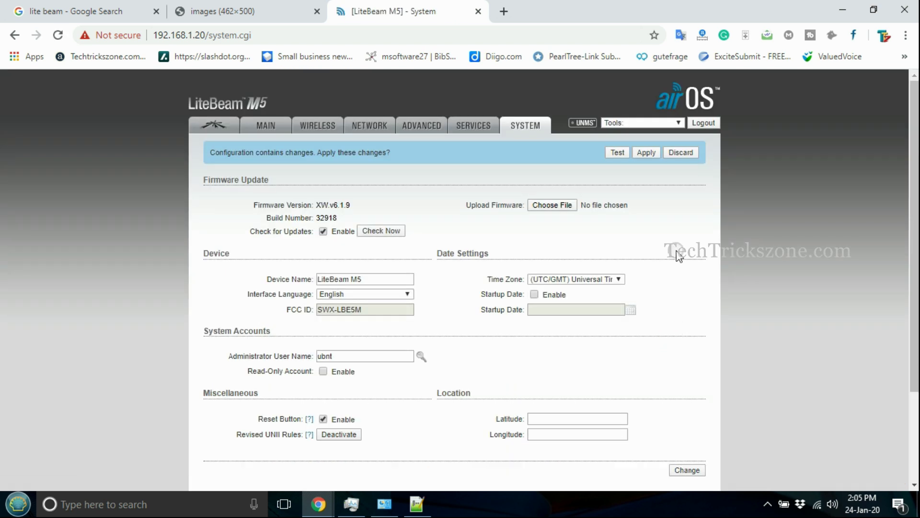
pyautogui.click(647, 152)
pyautogui.click(638, 222)
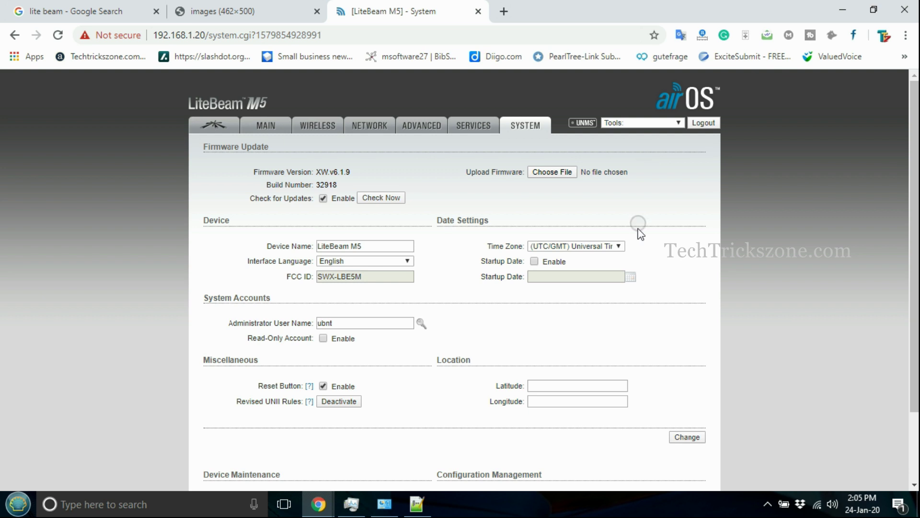
# Write 'Go to Wireless' on line 22 of the notes, then go to the airOS Wireless tab
pyautogui.click(416, 503)
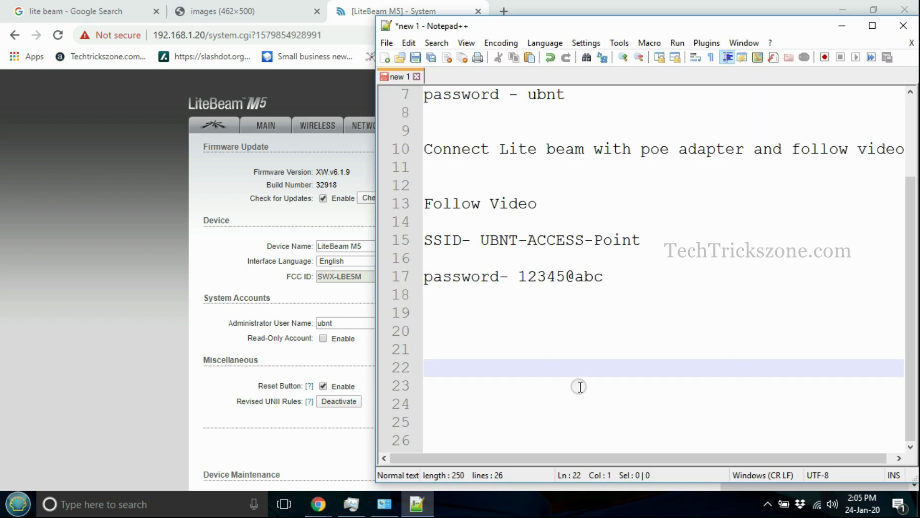
pyautogui.write('Go to Wire')
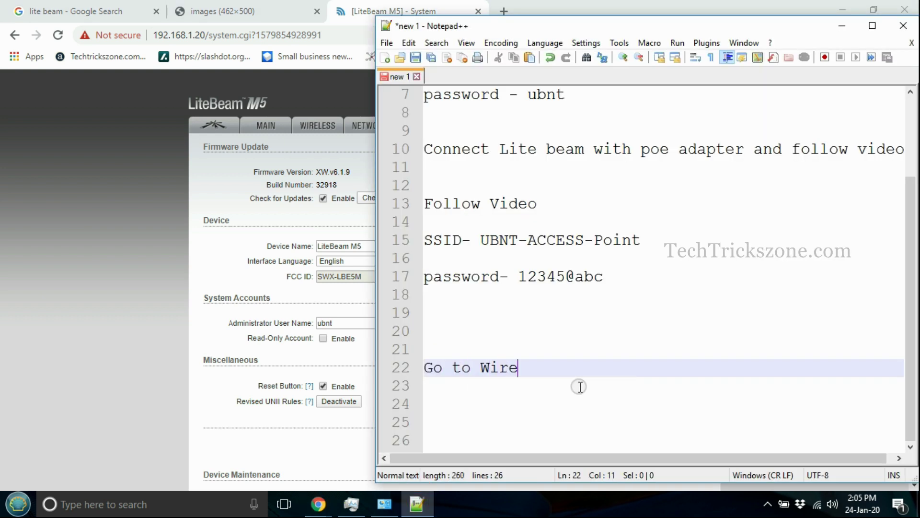
pyautogui.write('less')
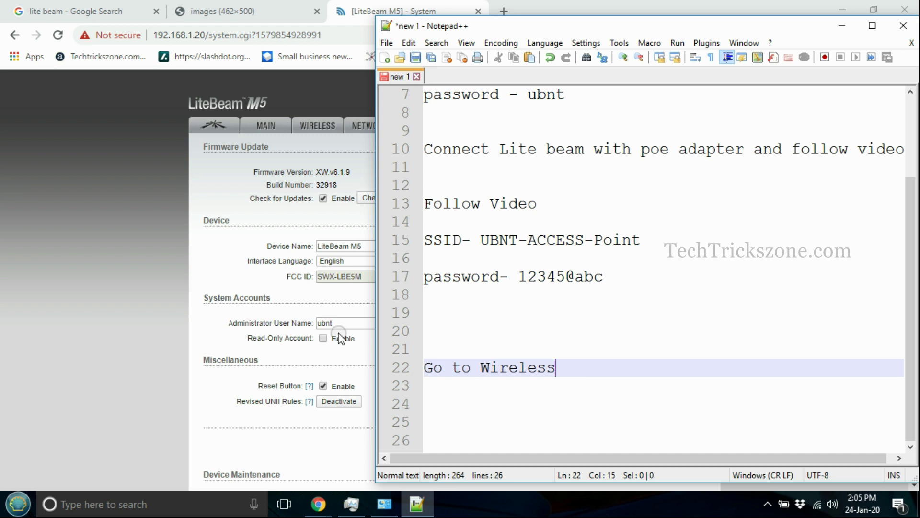
pyautogui.click(226, 280)
pyautogui.click(319, 126)
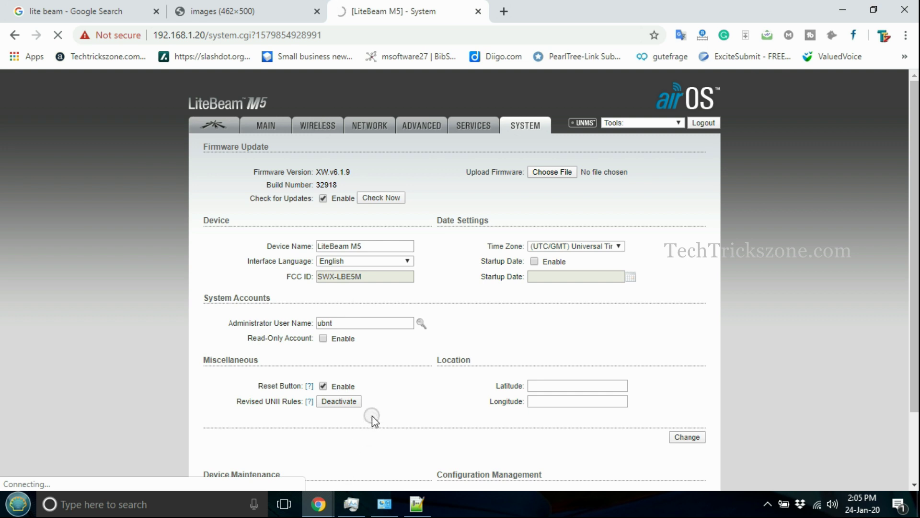
# Run 'ping 192.168.1.20 -t' until the device replies, then reload the Wireless page
pyautogui.press('super+r')
pyautogui.press('Return')
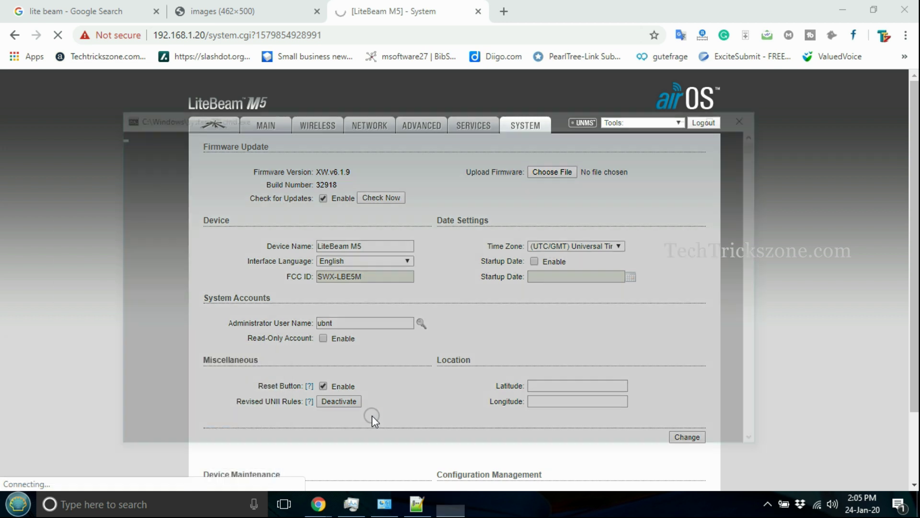
pyautogui.write('ping 192.168.1.20 -t')
pyautogui.press('Return')
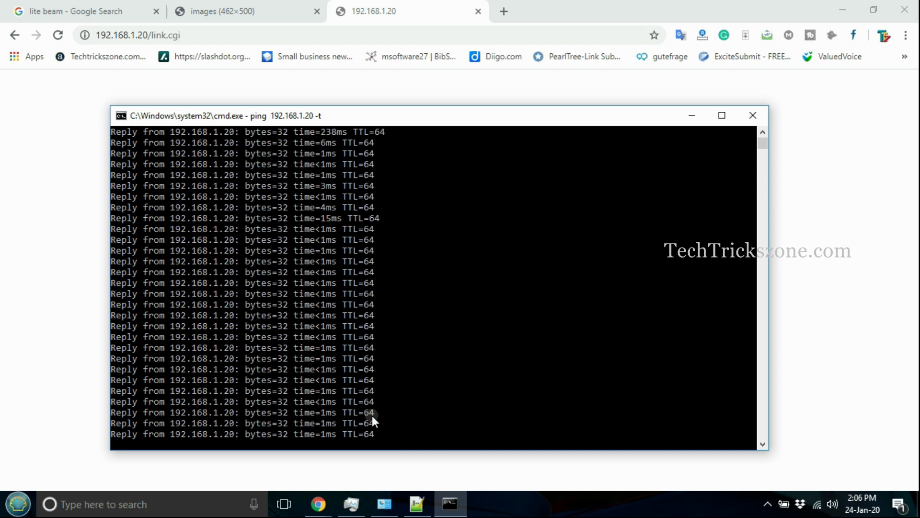
pyautogui.hotkey('alt', 'Tab')
pyautogui.click(298, 324)
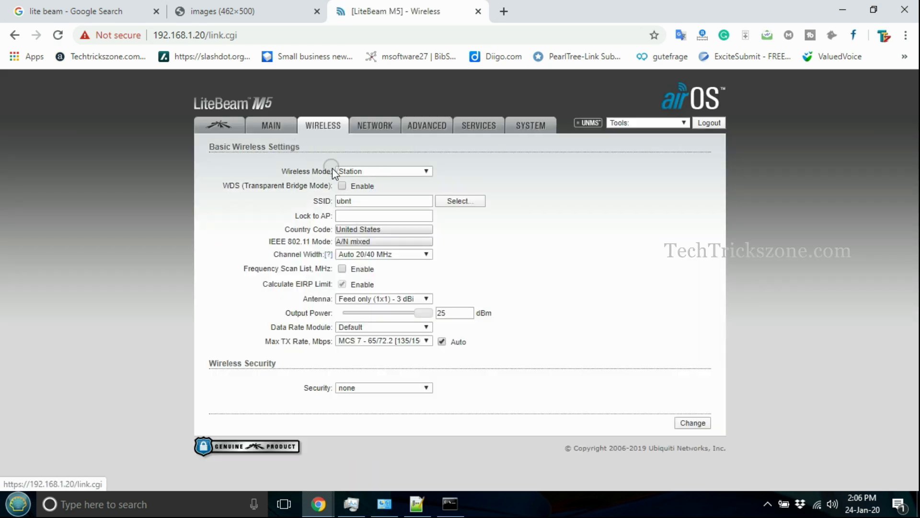
# Set wireless mode to Access Point and rename the SSID to UBNT-Access-Pint
pyautogui.click(375, 172)
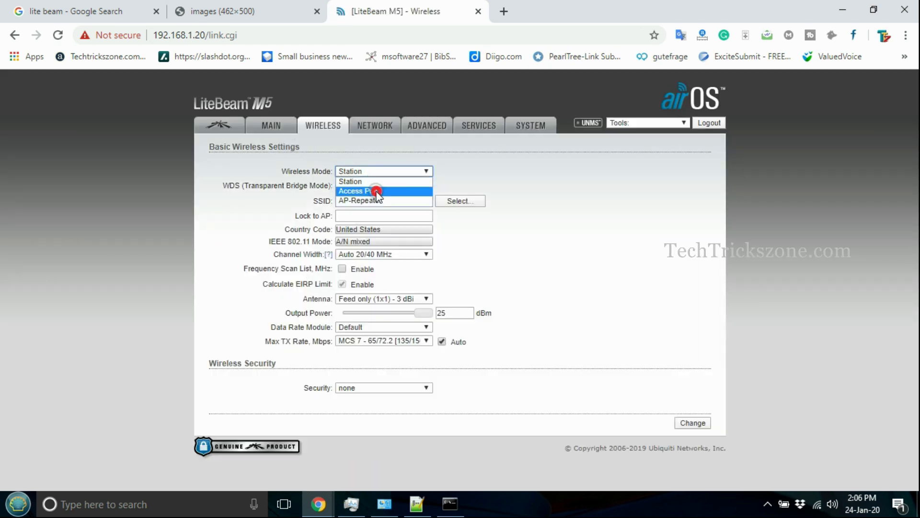
pyautogui.click(376, 191)
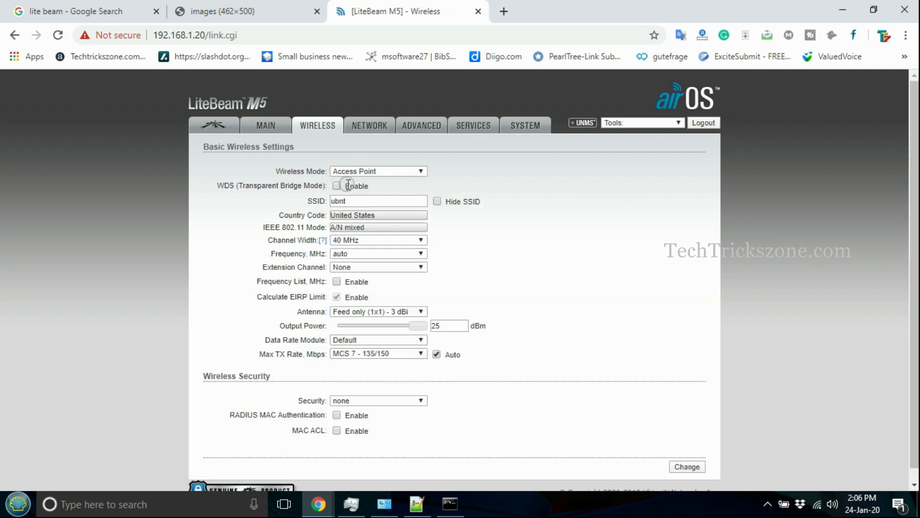
pyautogui.click(384, 201)
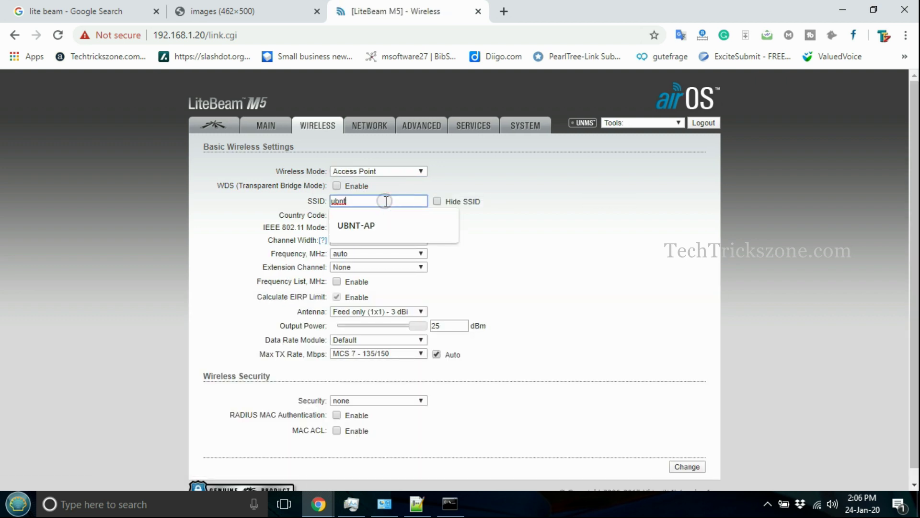
pyautogui.doubleClick(386, 201)
pyautogui.write('UBNT-Access-')
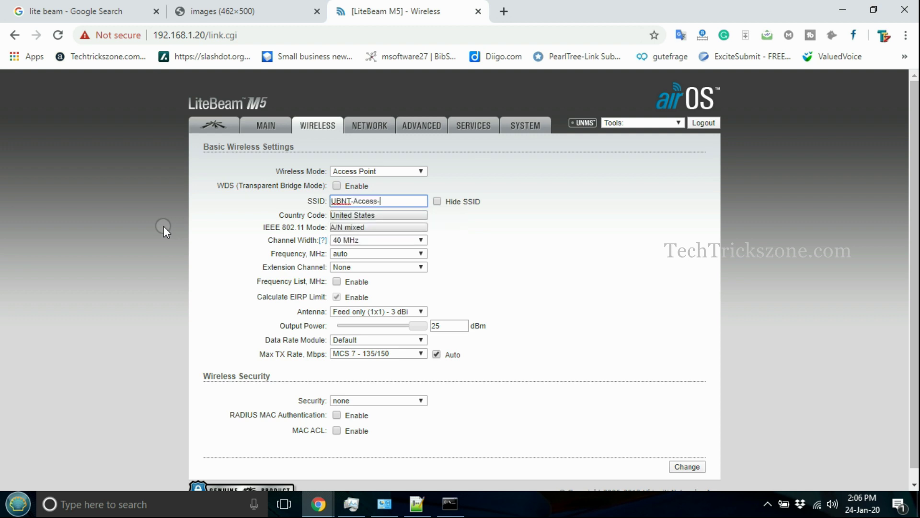
pyautogui.write('Pont')
pyautogui.press('BackSpace')
pyautogui.press('BackSpace')
pyautogui.press('BackSpace')
pyautogui.write('in')
pyautogui.click(516, 303)
# Set the wireless frequency to 5210 MHz
pyautogui.click(394, 253)
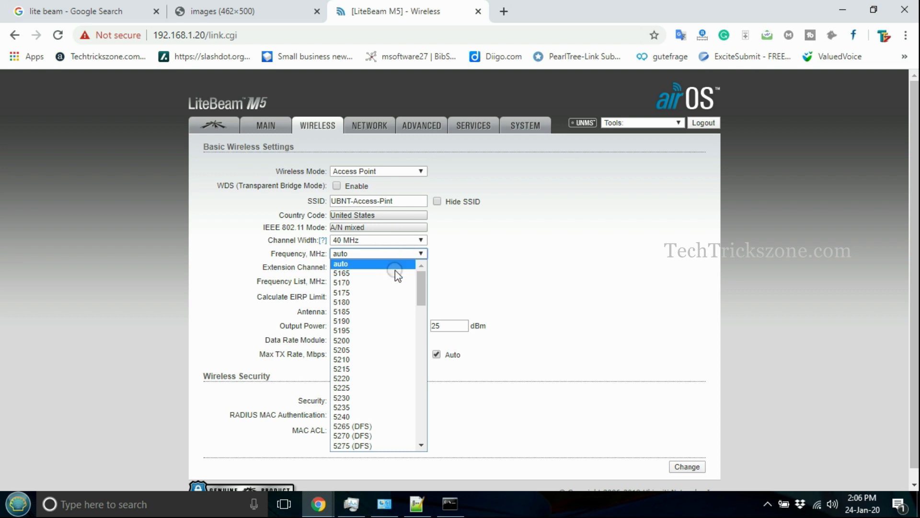
pyautogui.click(402, 359)
pyautogui.click(508, 316)
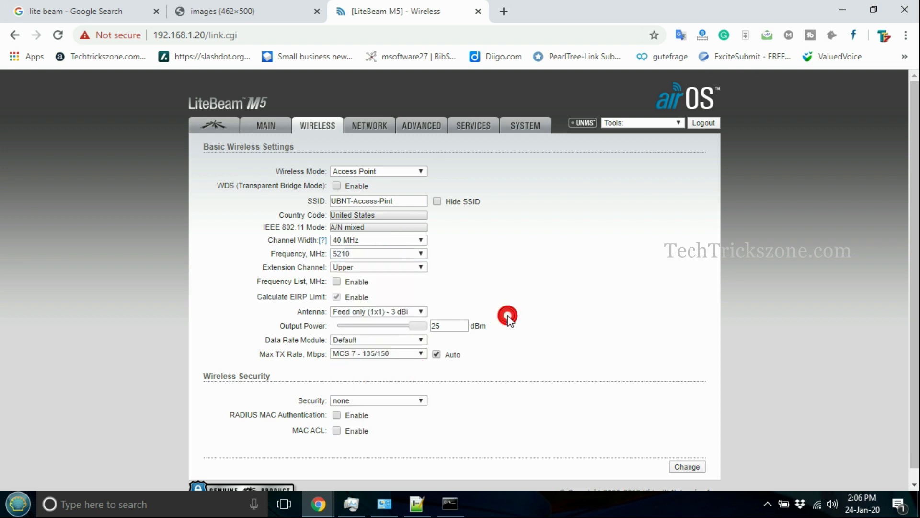
pyautogui.scroll(-1, 474, 317)
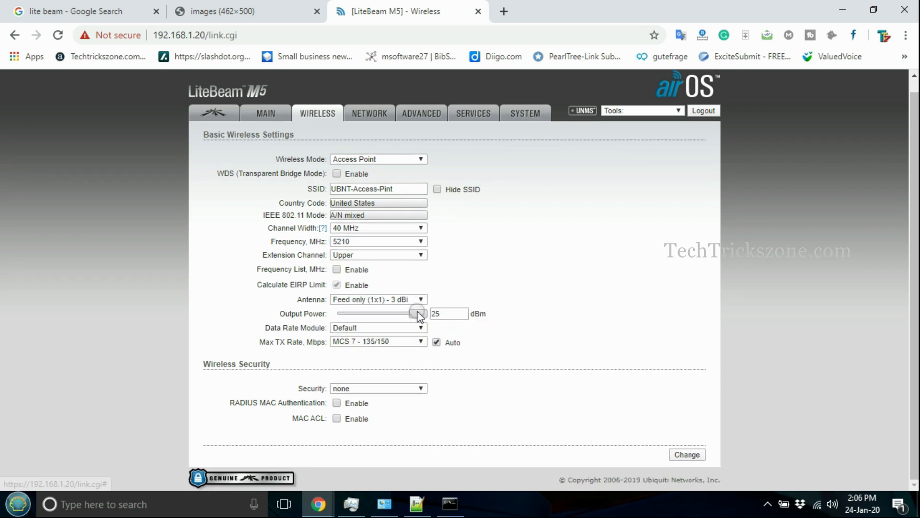
# Enable WPA2-AES security with a preshared key, save and apply, then check the ping replies
pyautogui.click(346, 388)
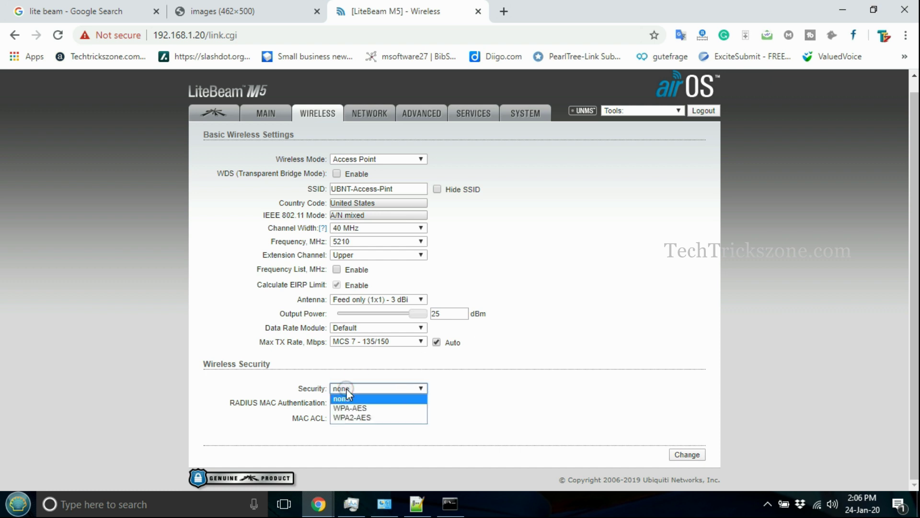
pyautogui.click(365, 417)
pyautogui.scroll(-1, 361, 402)
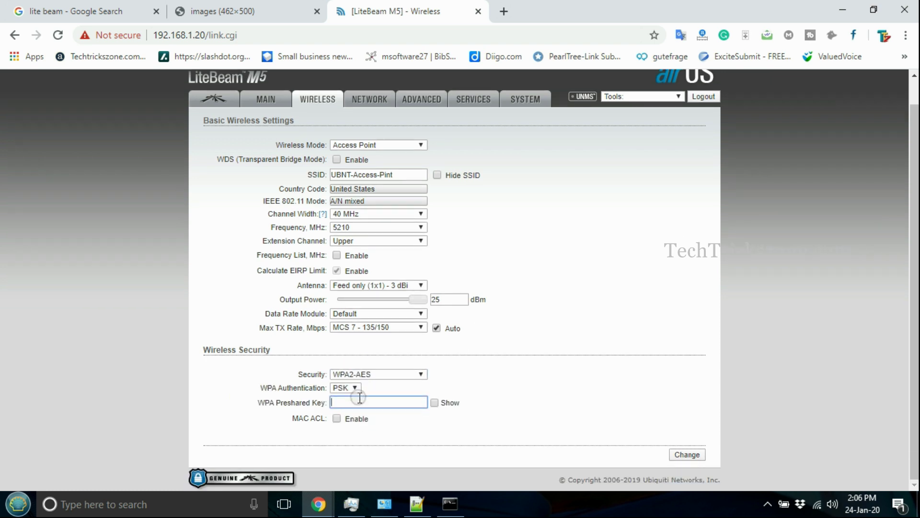
pyautogui.click(349, 387)
pyautogui.click(371, 402)
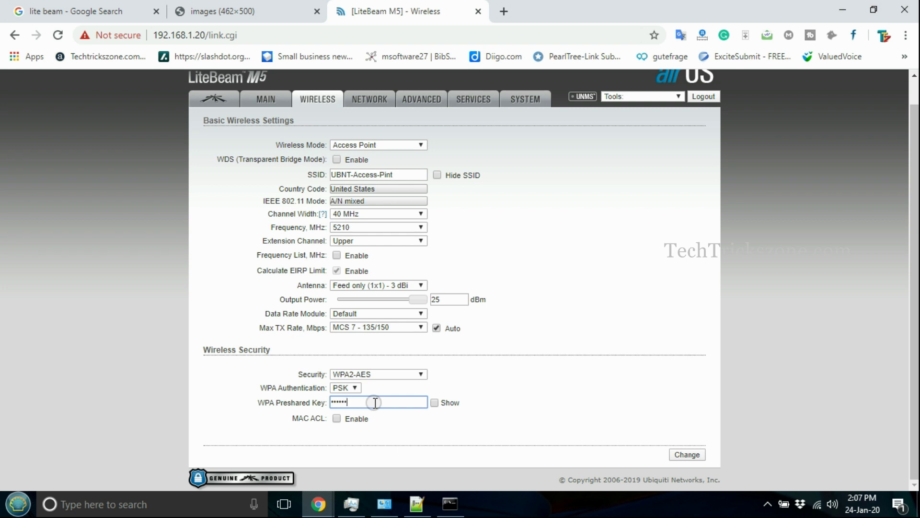
pyautogui.write('•••')
pyautogui.click(680, 458)
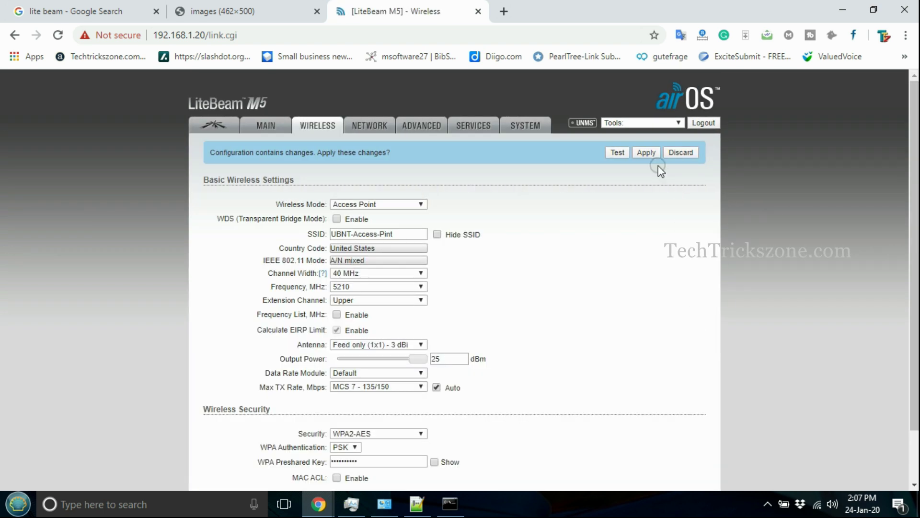
pyautogui.click(648, 153)
pyautogui.click(416, 503)
pyautogui.click(463, 509)
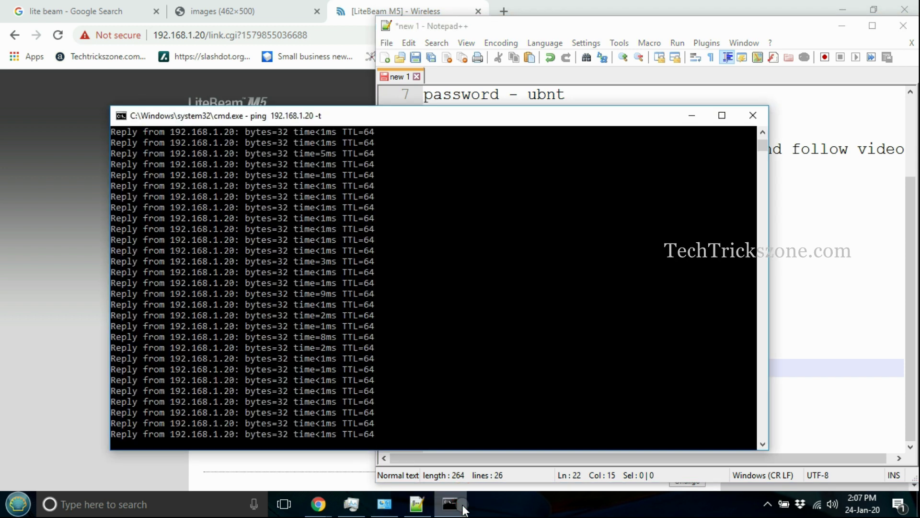
# Add 'Change IP Address' on a new line below 'Go to Wireless', then return to Chrome
pyautogui.click(463, 509)
pyautogui.click(594, 353)
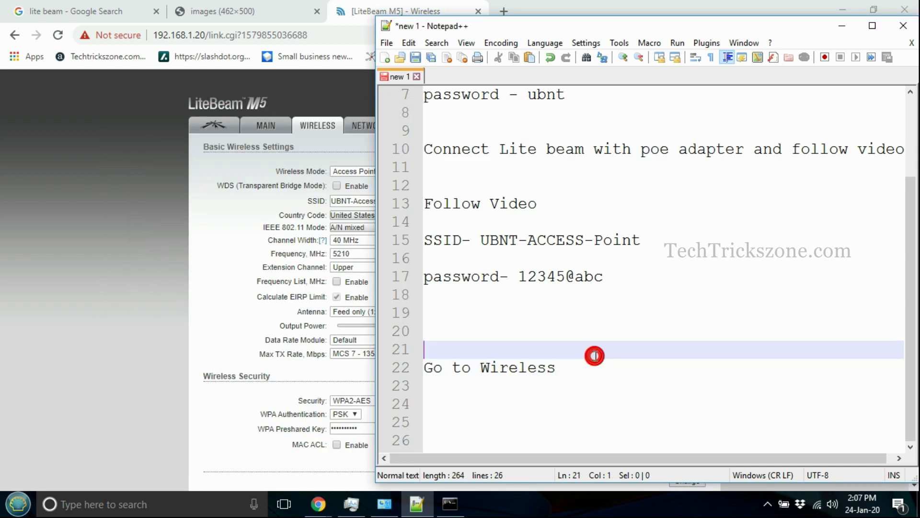
pyautogui.click(572, 381)
pyautogui.press('Return')
pyautogui.press('Return')
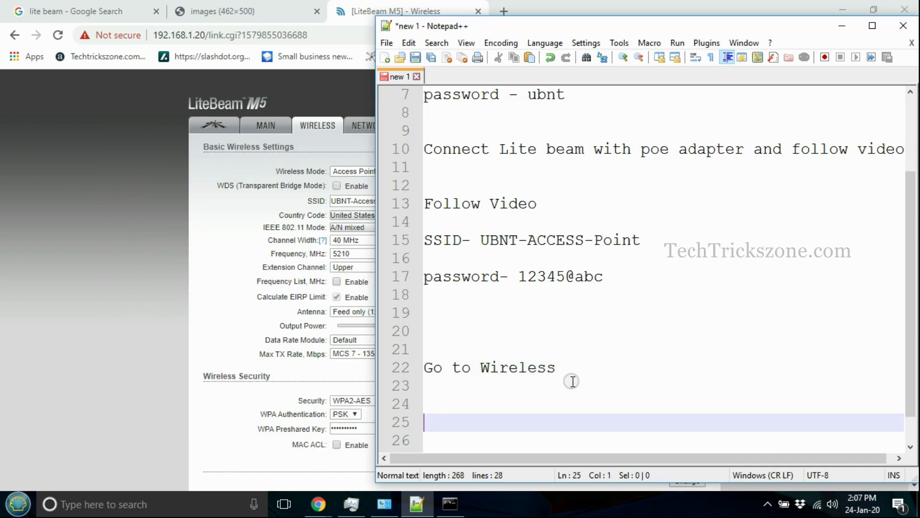
pyautogui.write('Change IP')
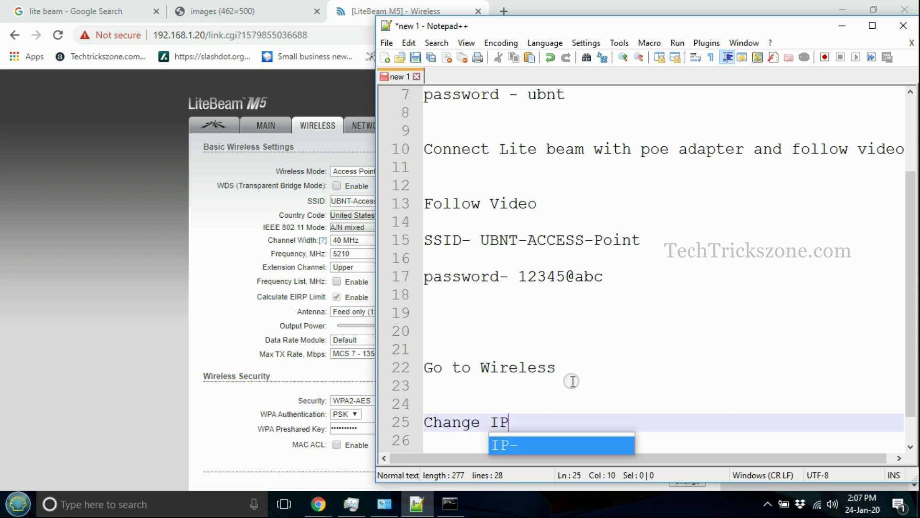
pyautogui.write(' Add')
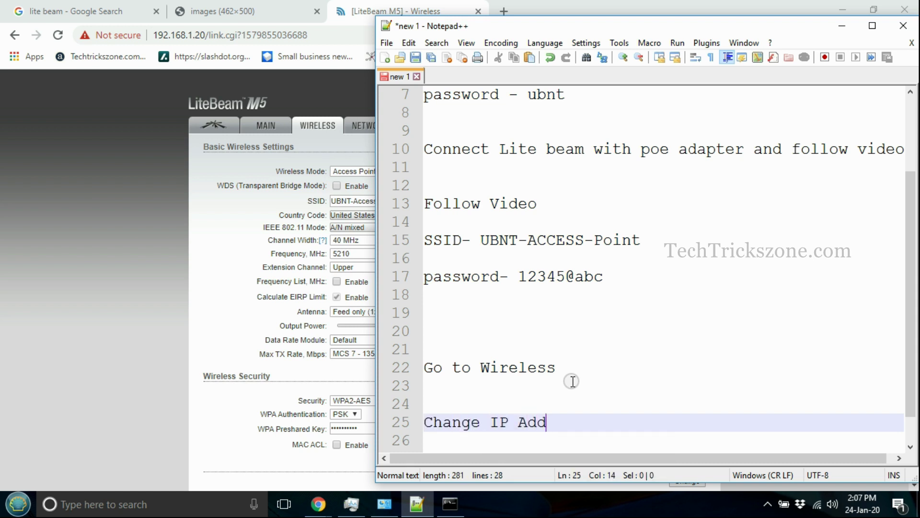
pyautogui.write('ress')
pyautogui.click(188, 342)
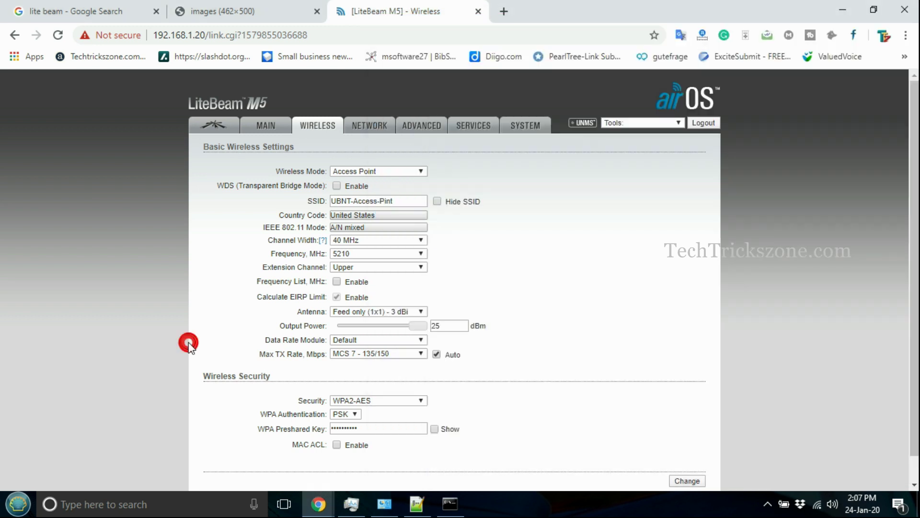
# Request the NETWORK settings page and watch the continuous ping replies from the LiteBeam
pyautogui.click(377, 127)
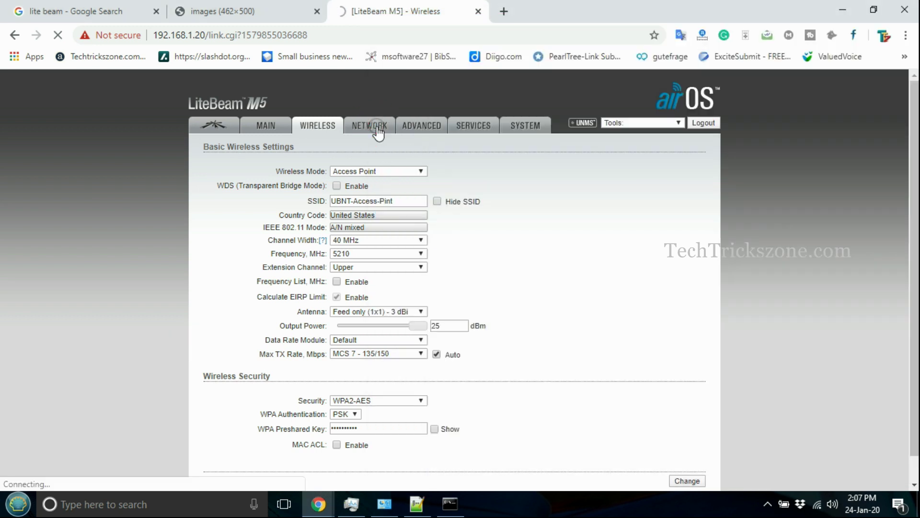
pyautogui.click(450, 503)
pyautogui.click(430, 322)
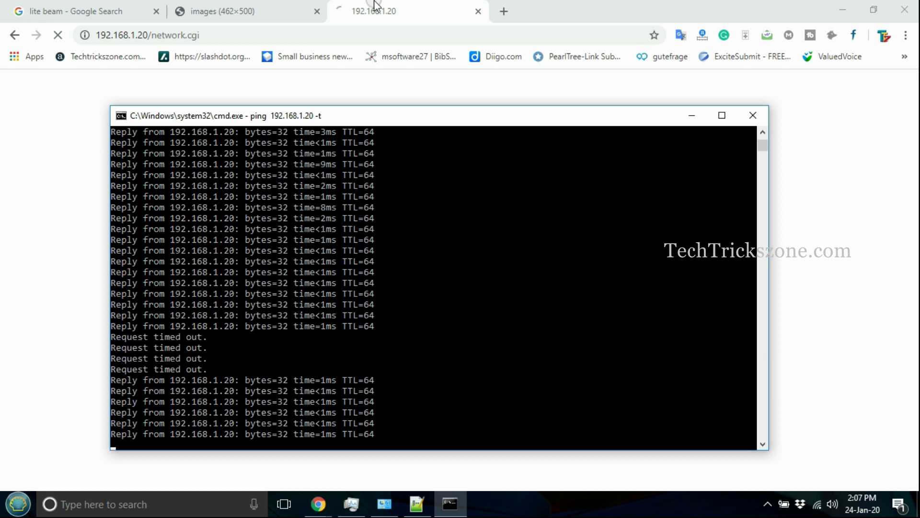
# Reload the network page in Chrome repeatedly while 192.168.1.20 refuses the connection
pyautogui.hotkey('alt', 'Tab')
pyautogui.click(294, 323)
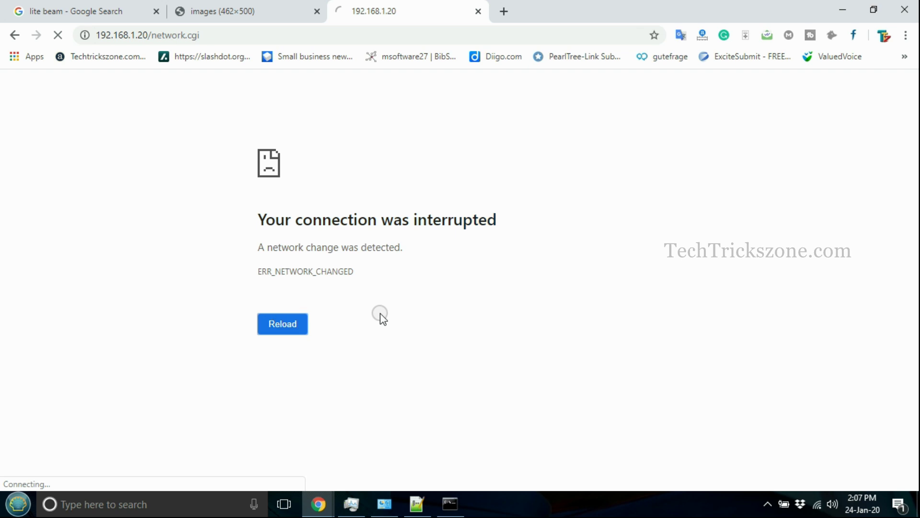
pyautogui.click(292, 397)
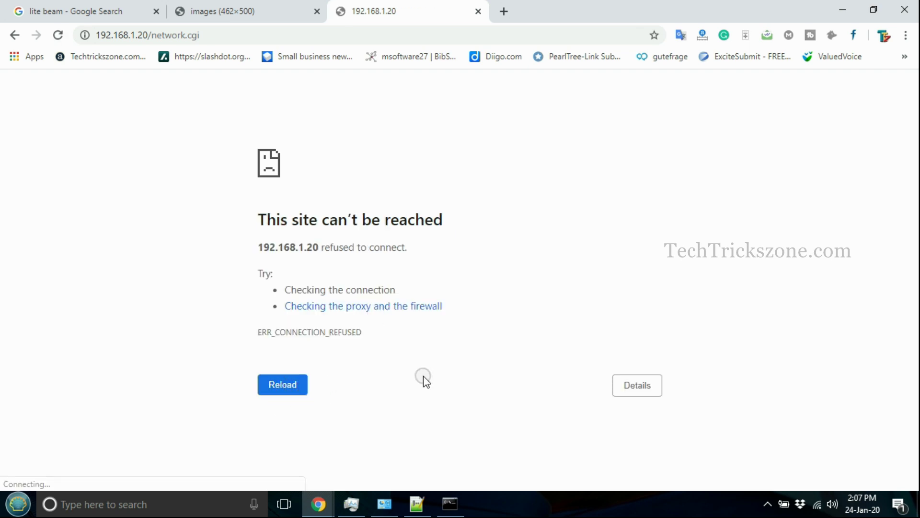
pyautogui.click(293, 387)
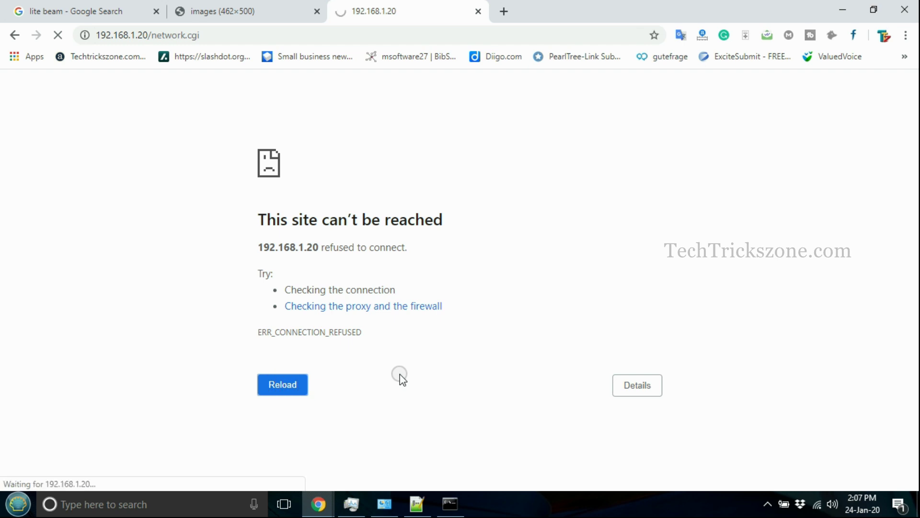
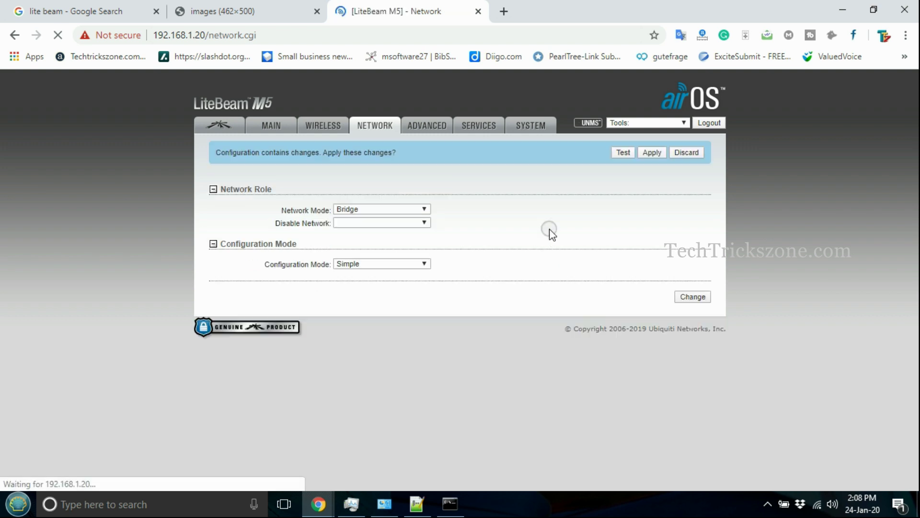
# Submit and apply the network changes so the device moves to 192.168.1.200
pyautogui.click(645, 153)
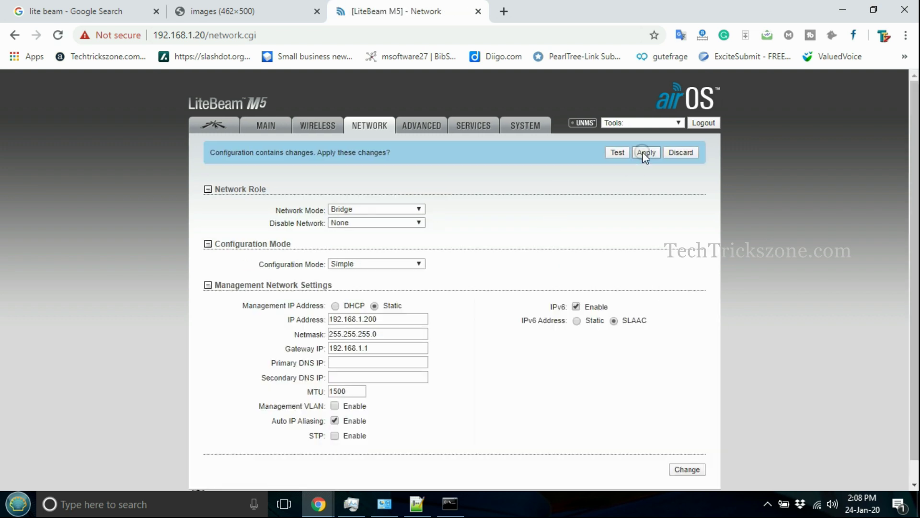
pyautogui.click(644, 152)
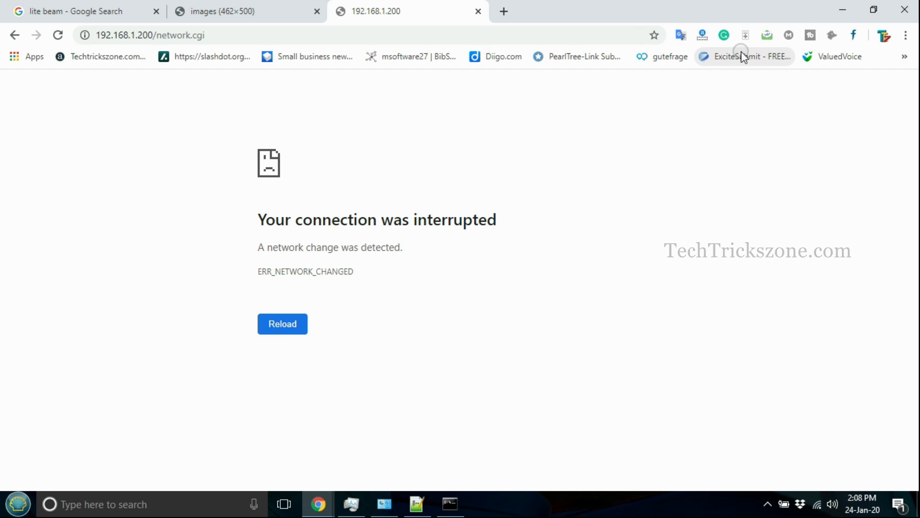
# Reload 192.168.1.200 and proceed past Chrome's certificate warning to the device page
pyautogui.click(295, 329)
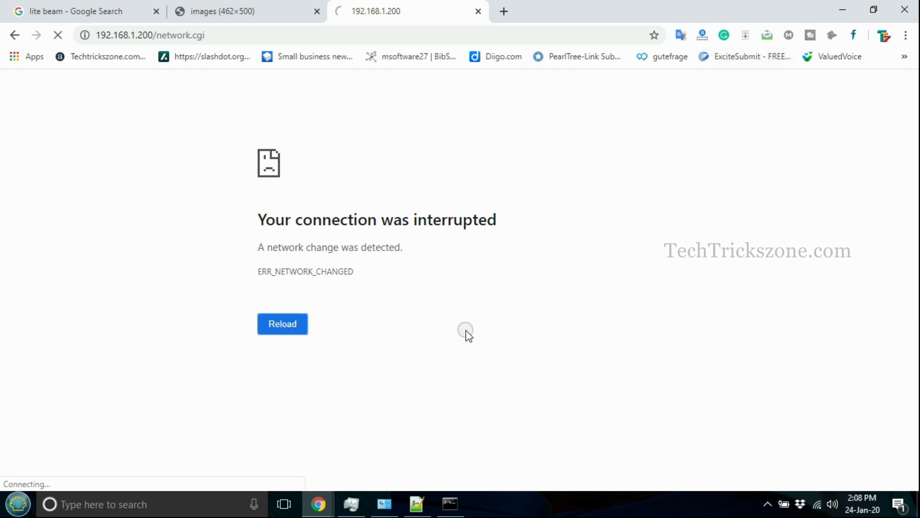
pyautogui.click(290, 388)
pyautogui.click(288, 391)
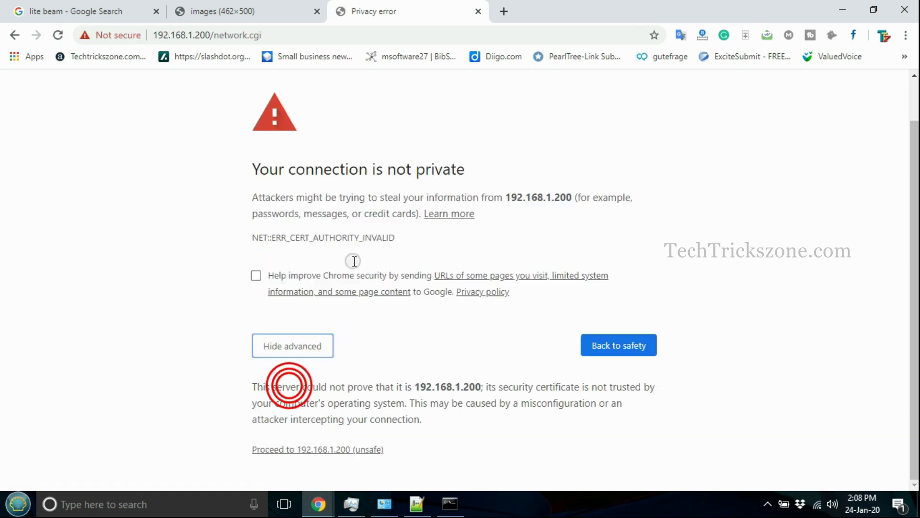
pyautogui.click(363, 449)
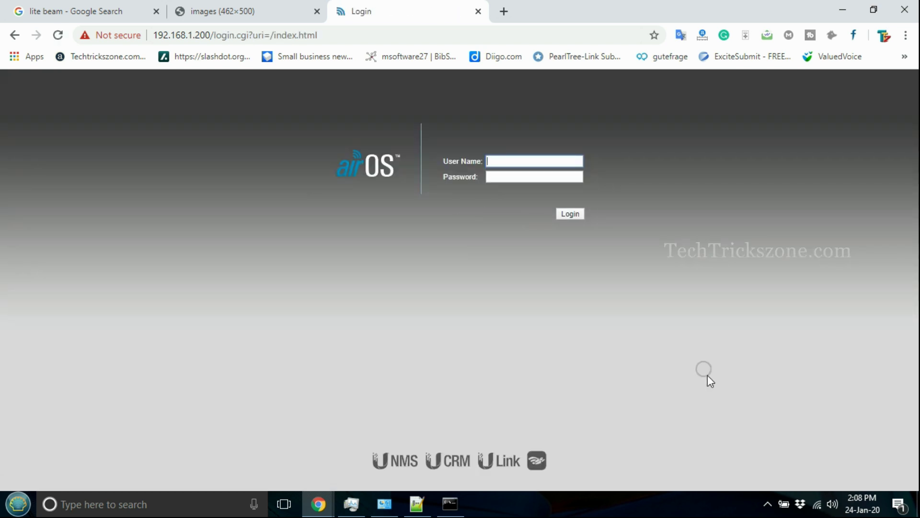
# Log in to the airOS page with the device user name and password
pyautogui.click(816, 511)
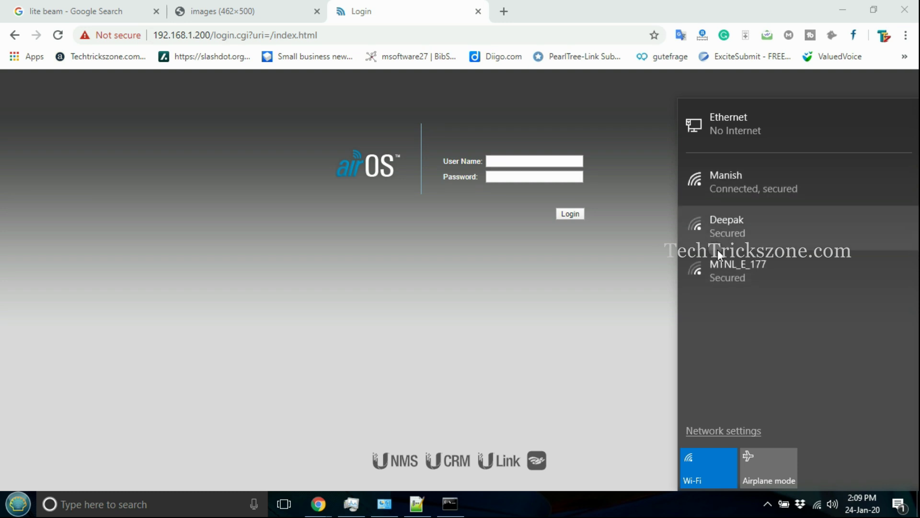
pyautogui.click(526, 158)
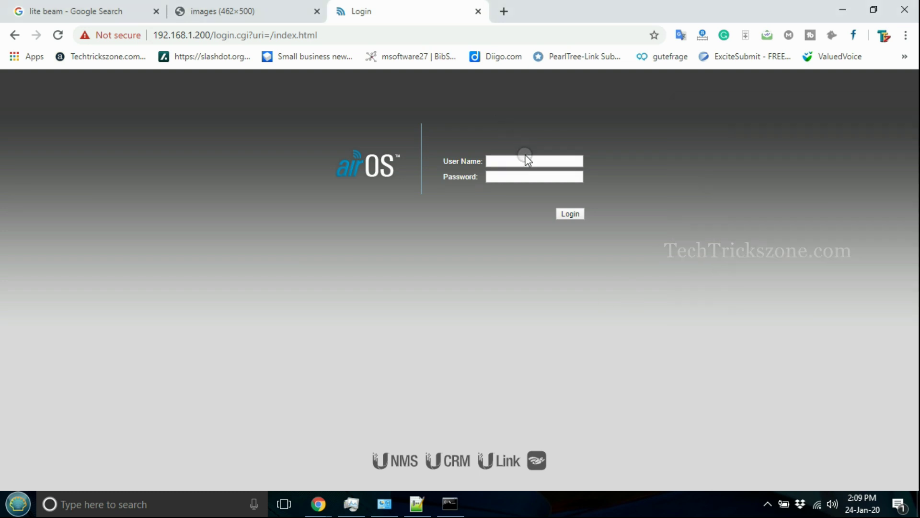
pyautogui.click(527, 157)
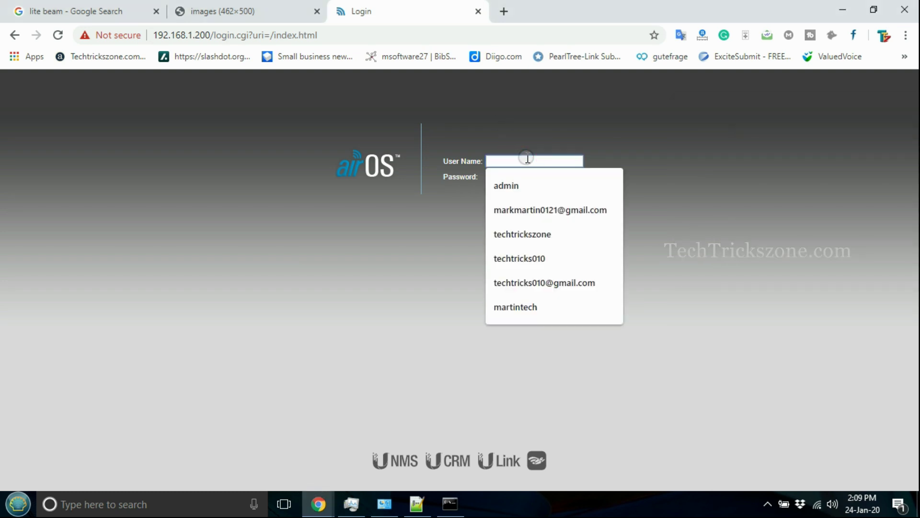
pyautogui.write('ubnt')
pyautogui.press('Tab')
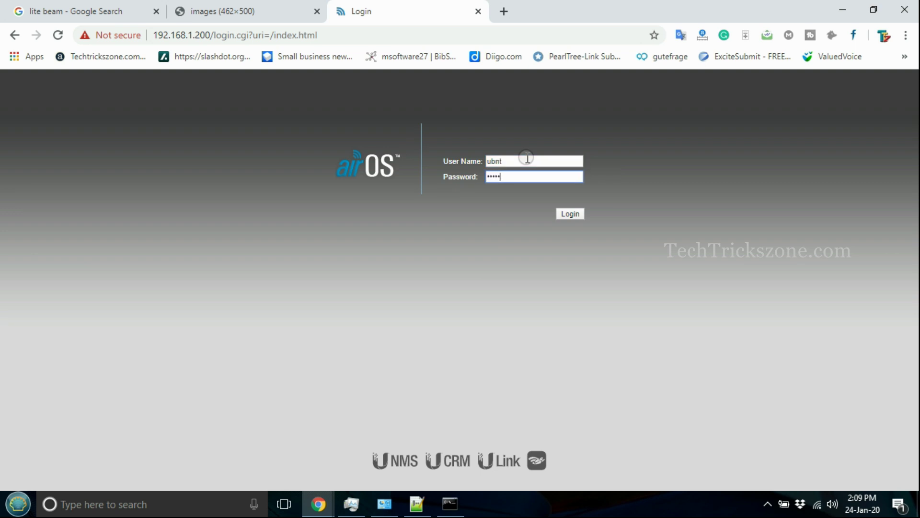
pyautogui.press('Return')
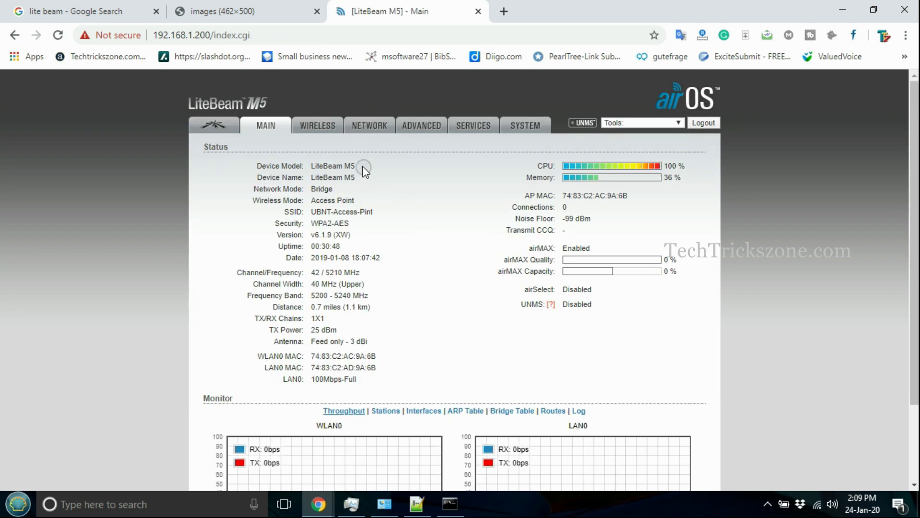
# Set the Extension Channel to Lower and apply it, keeping the AP on 5210 MHz at 40 MHz
pyautogui.click(326, 128)
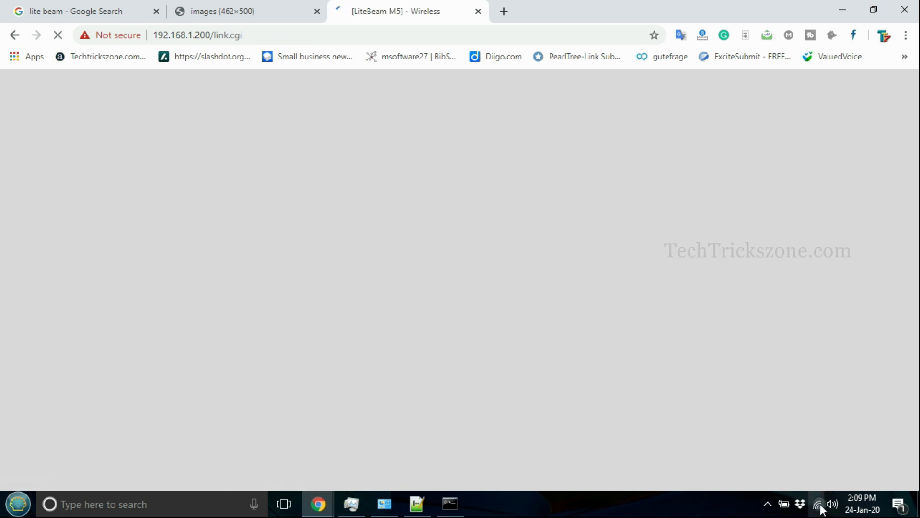
pyautogui.click(817, 503)
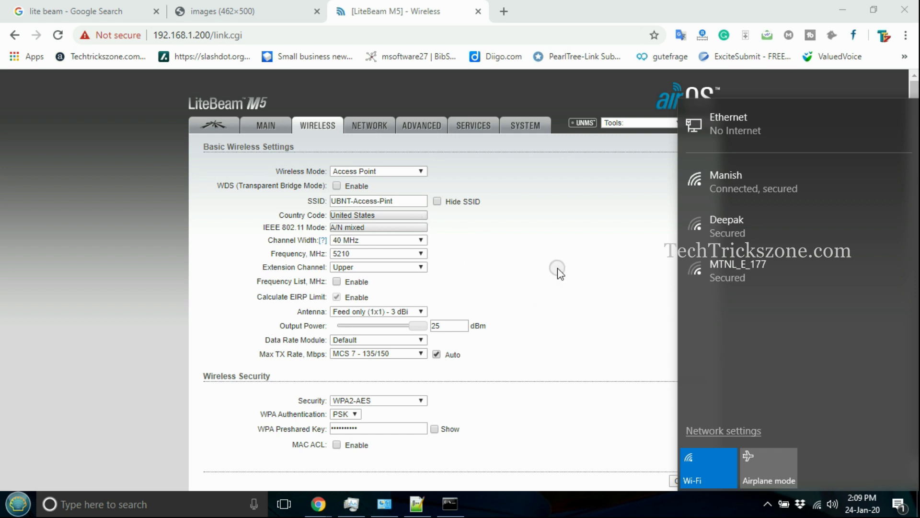
pyautogui.click(393, 267)
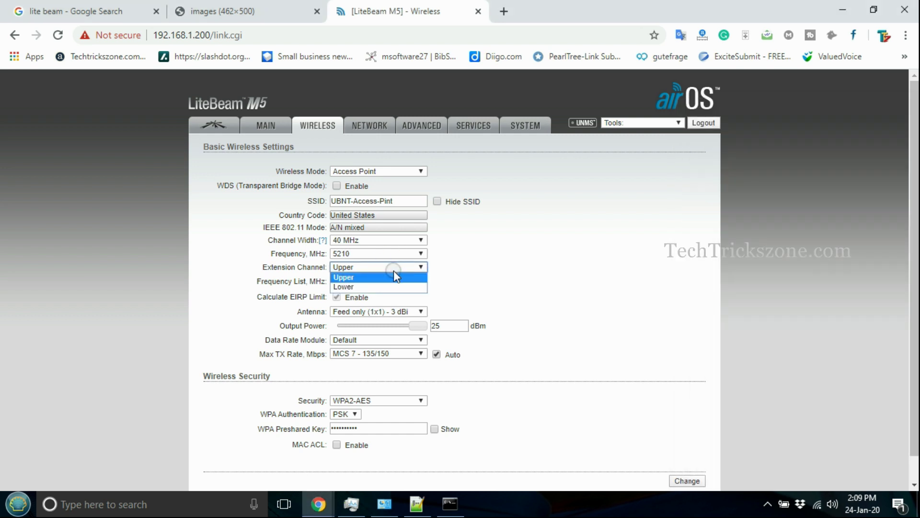
pyautogui.click(395, 286)
pyautogui.scroll(-1, 523, 335)
pyautogui.click(681, 454)
pyautogui.click(817, 504)
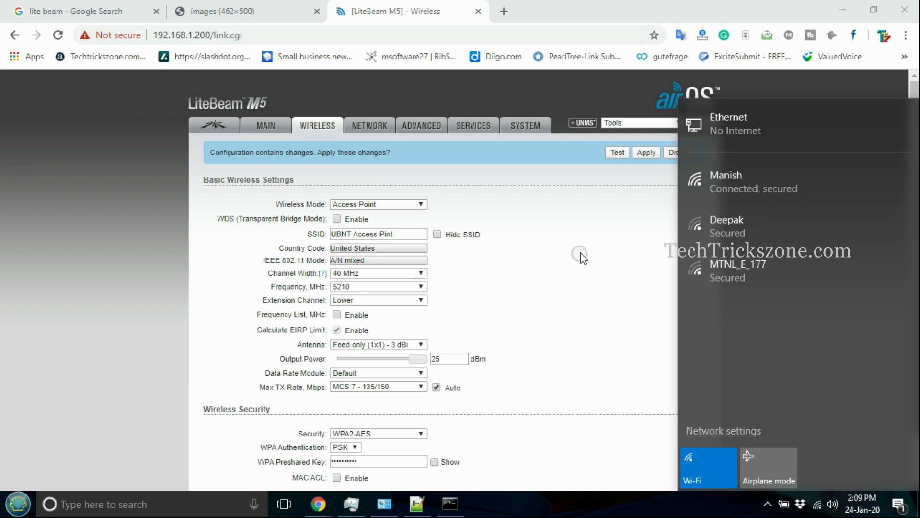
pyautogui.click(646, 152)
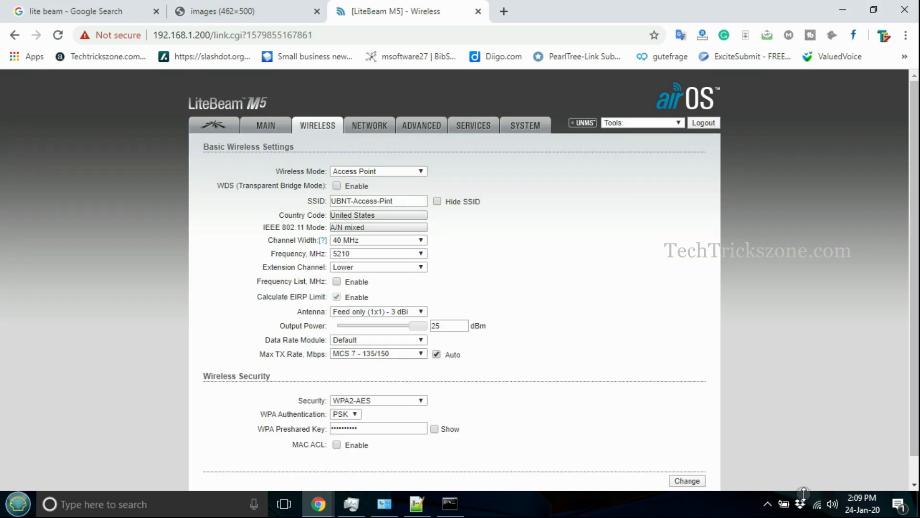
pyautogui.click(817, 503)
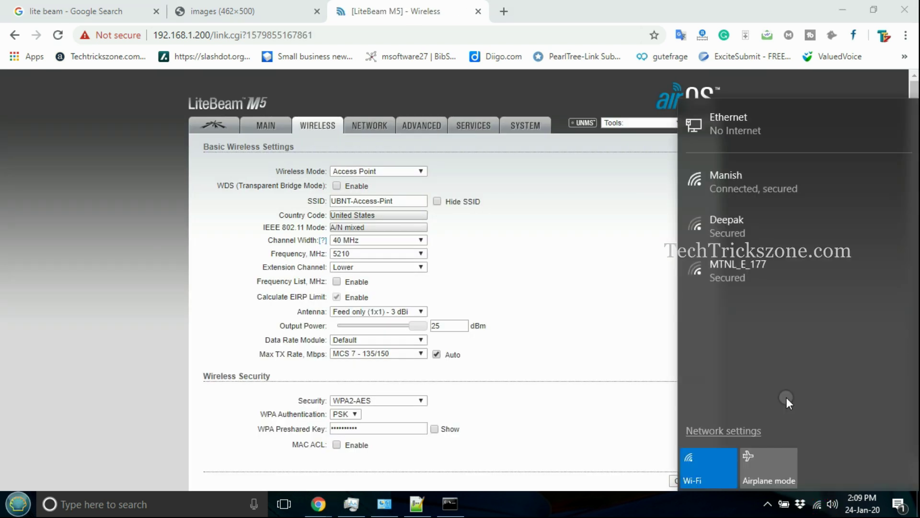
pyautogui.click(545, 308)
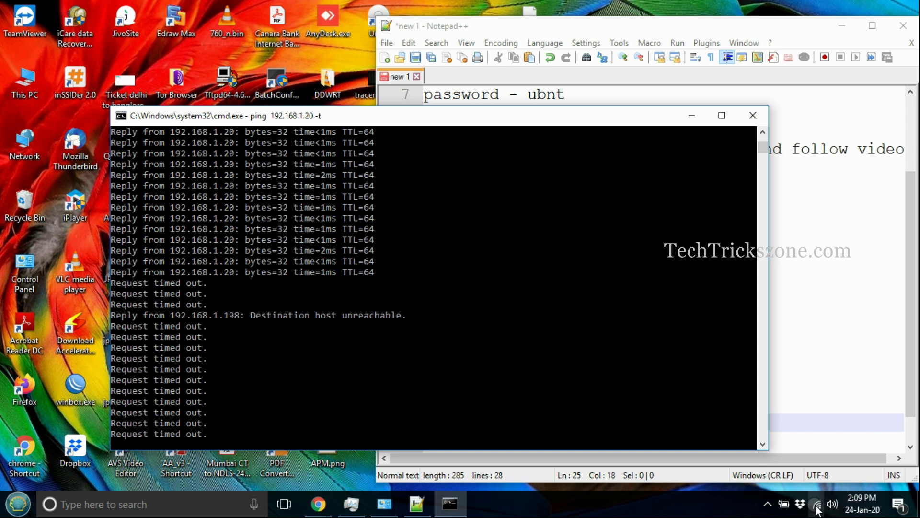
pyautogui.click(817, 506)
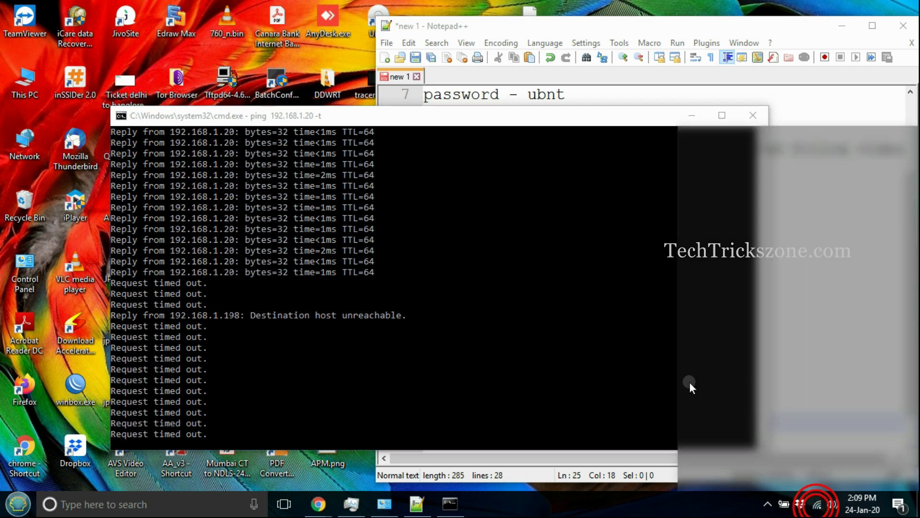
pyautogui.click(568, 348)
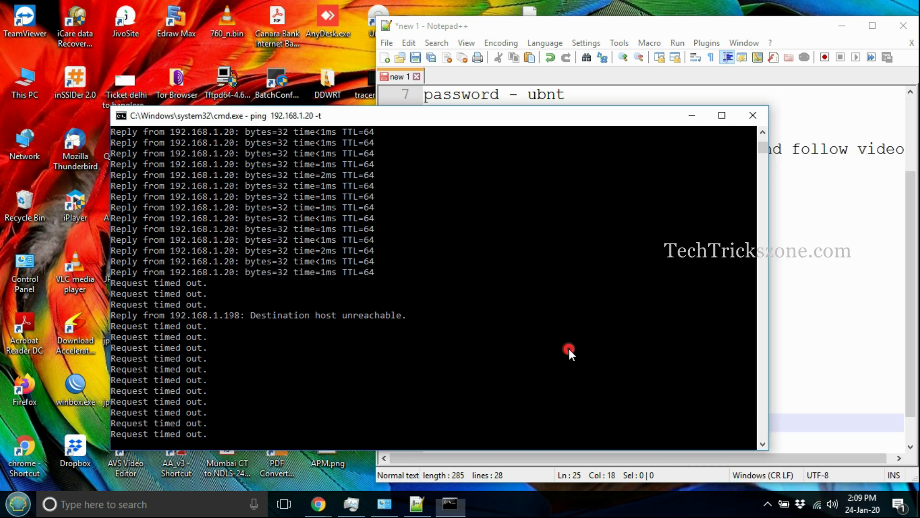
pyautogui.click(568, 353)
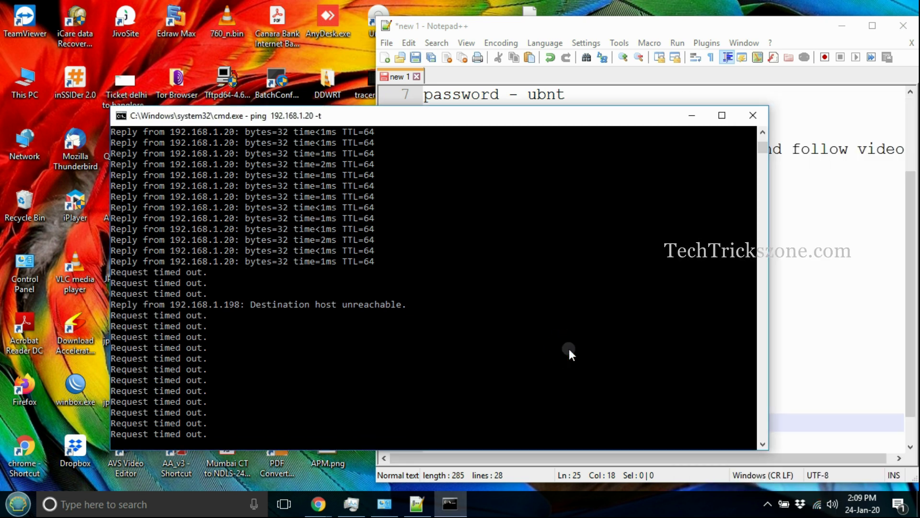
pyautogui.click(818, 505)
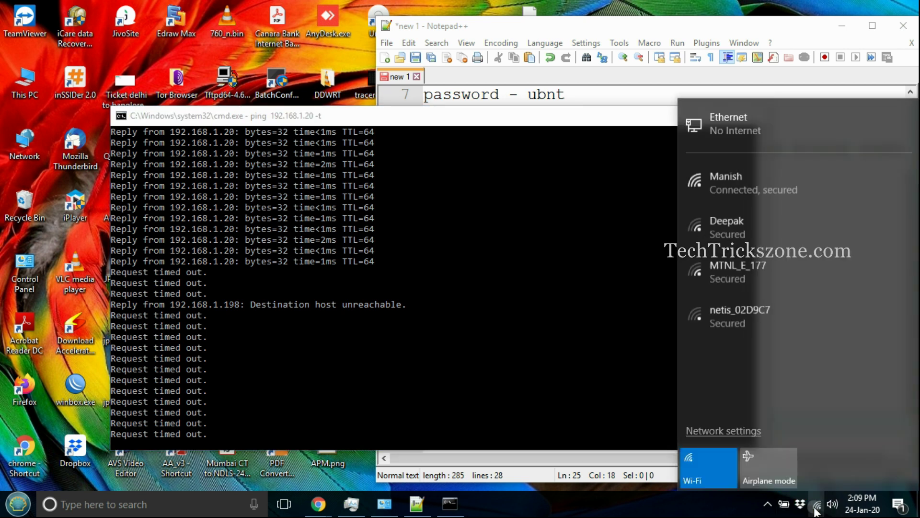
pyautogui.click(318, 503)
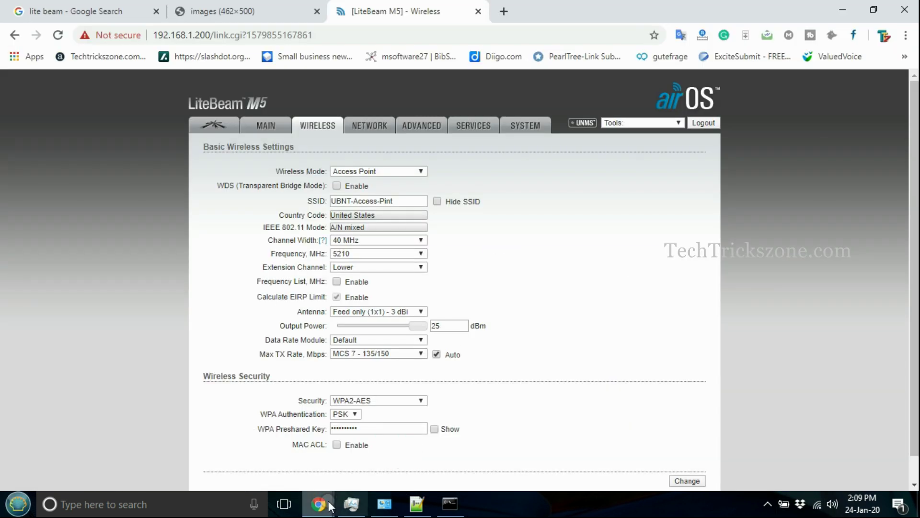
pyautogui.click(410, 439)
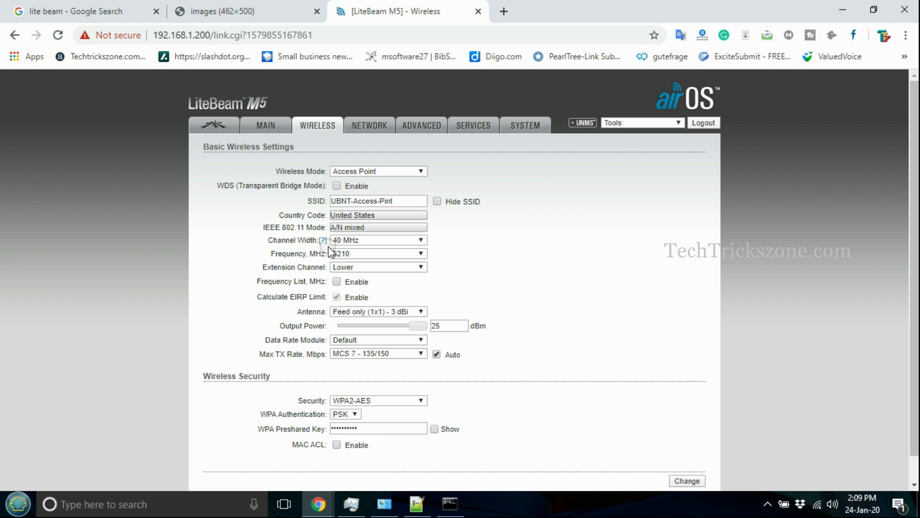
pyautogui.click(341, 133)
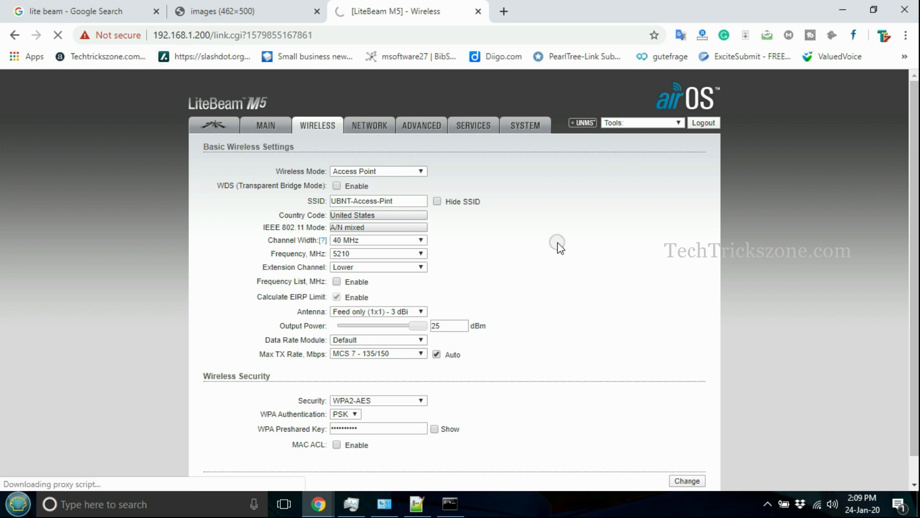
pyautogui.click(817, 503)
pyautogui.click(532, 401)
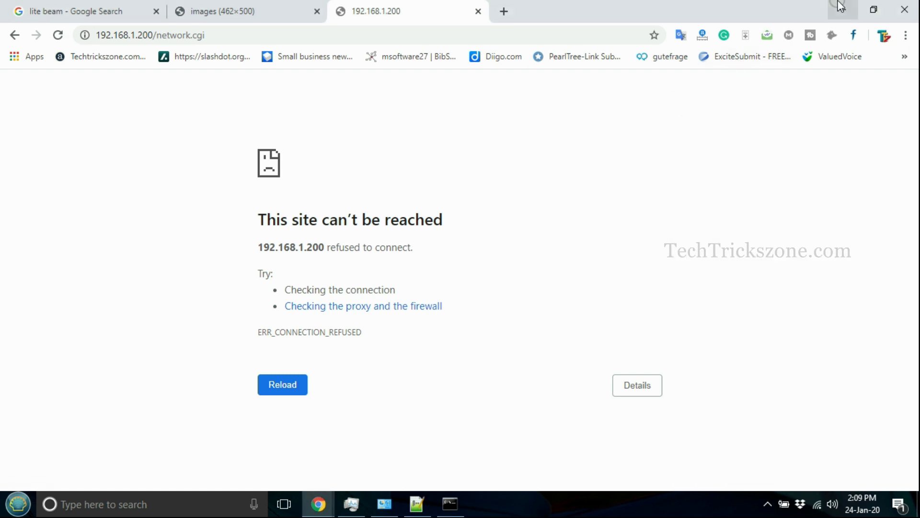
pyautogui.click(841, 8)
pyautogui.click(544, 187)
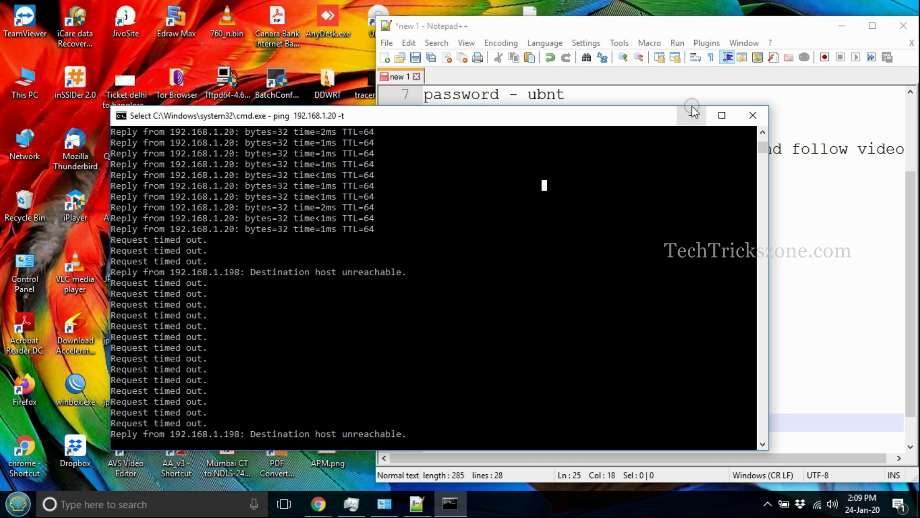
# Add the note 'AP and NEtwork configuration done' below the existing notes in Notepad++
pyautogui.click(693, 108)
pyautogui.scroll(-1, 774, 330)
pyautogui.press('Return')
pyautogui.press('Return')
pyautogui.press('Return')
pyautogui.write('I')
pyautogui.press('BackSpace')
pyautogui.write('AP and NEtwor')
pyautogui.press('BackSpace')
pyautogui.write('k configurea')
pyautogui.press('BackSpace')
pyautogui.press('BackSpace')
pyautogui.write('ation done')
pyautogui.press('Return')
pyautogui.press('Return')
pyautogui.press('Return')
pyautogui.press('Return')
pyautogui.press('Return')
# Start the next line with 'Please subscribe Channel to get more vid'
pyautogui.write('Please subsc')
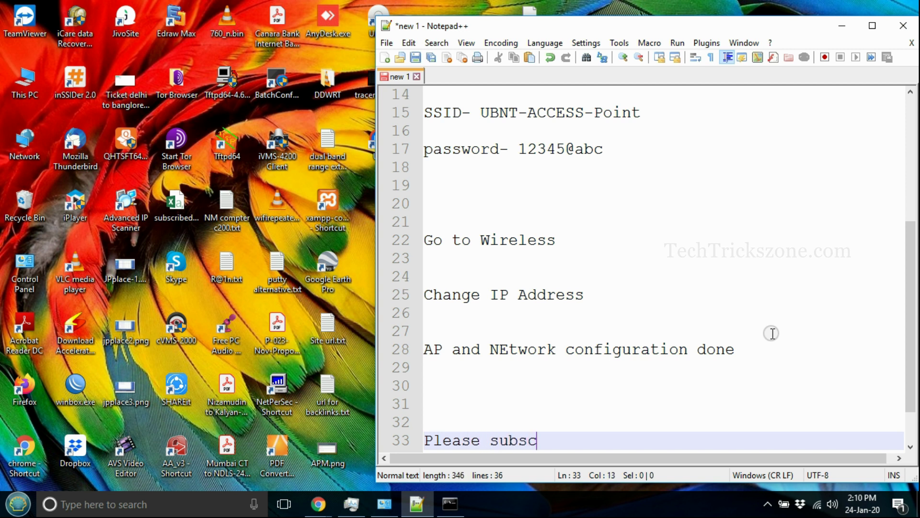
pyautogui.write('ribe Channel to get more vid')
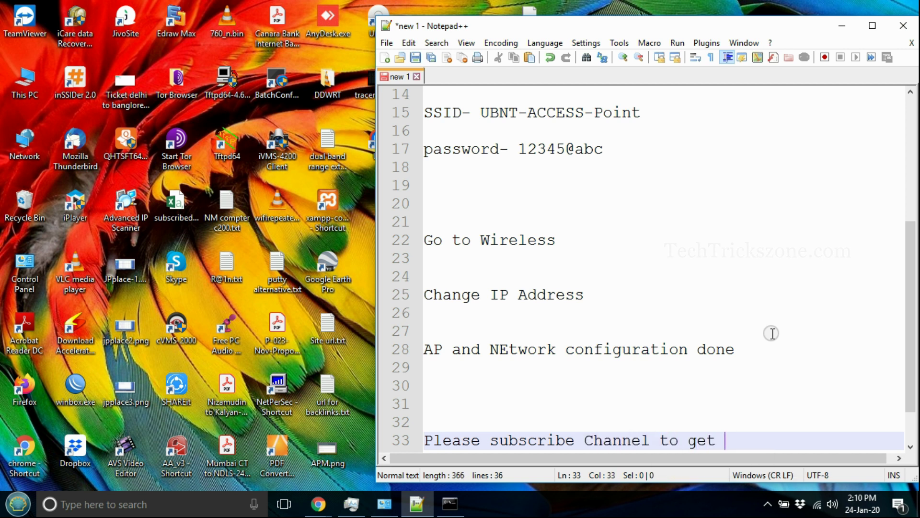